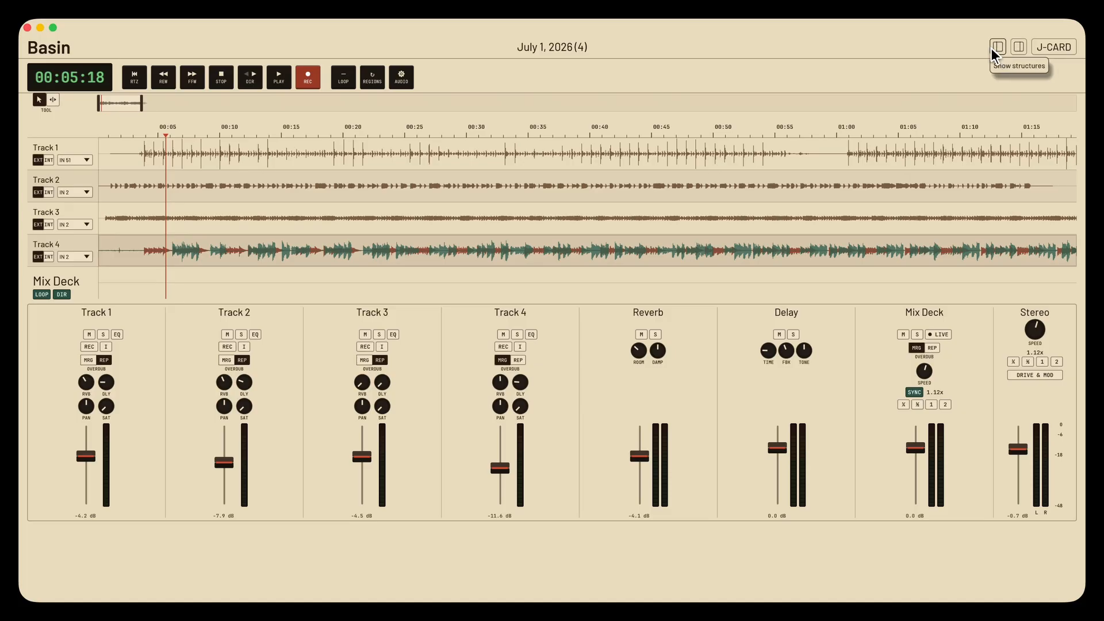
# - Show the tools and structures side panels and activate the Scrub tool
pyautogui.click(1015, 51)
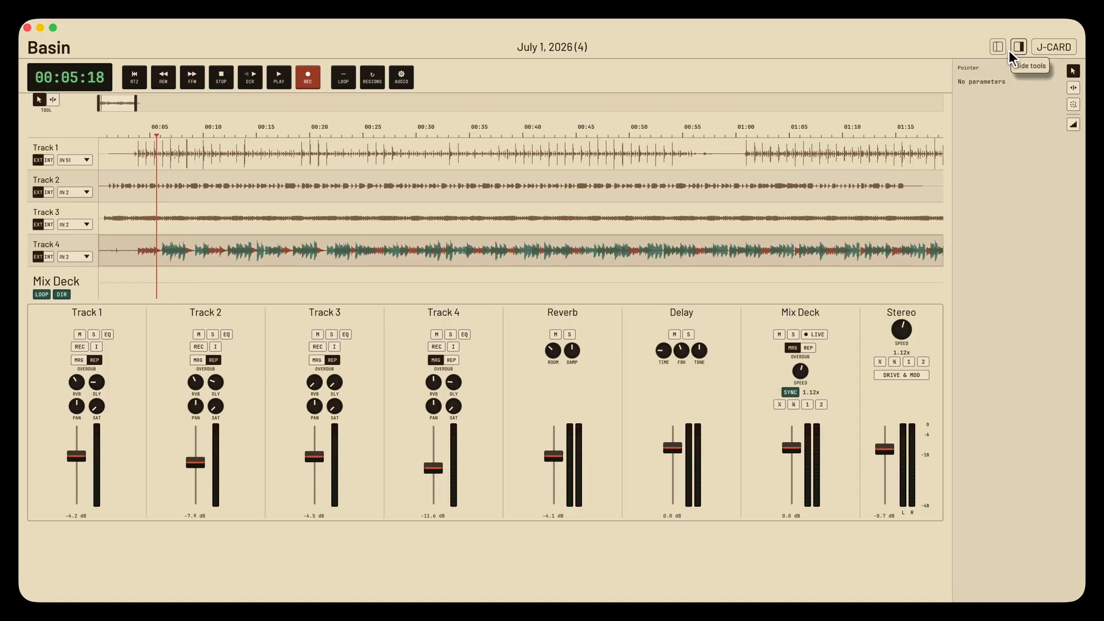
pyautogui.click(997, 48)
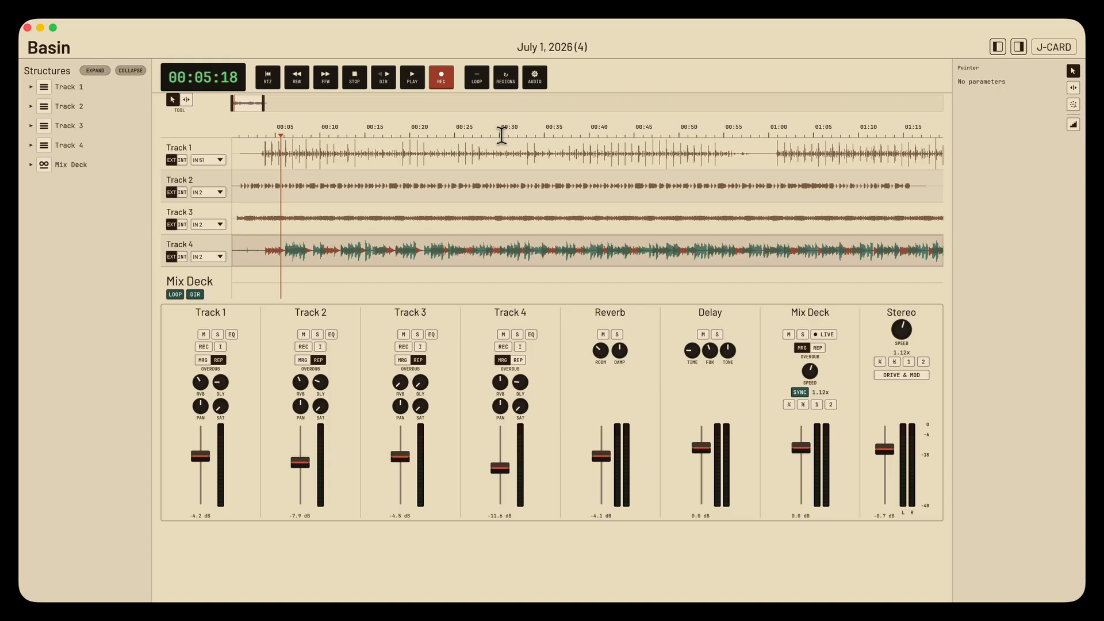
pyautogui.click(185, 100)
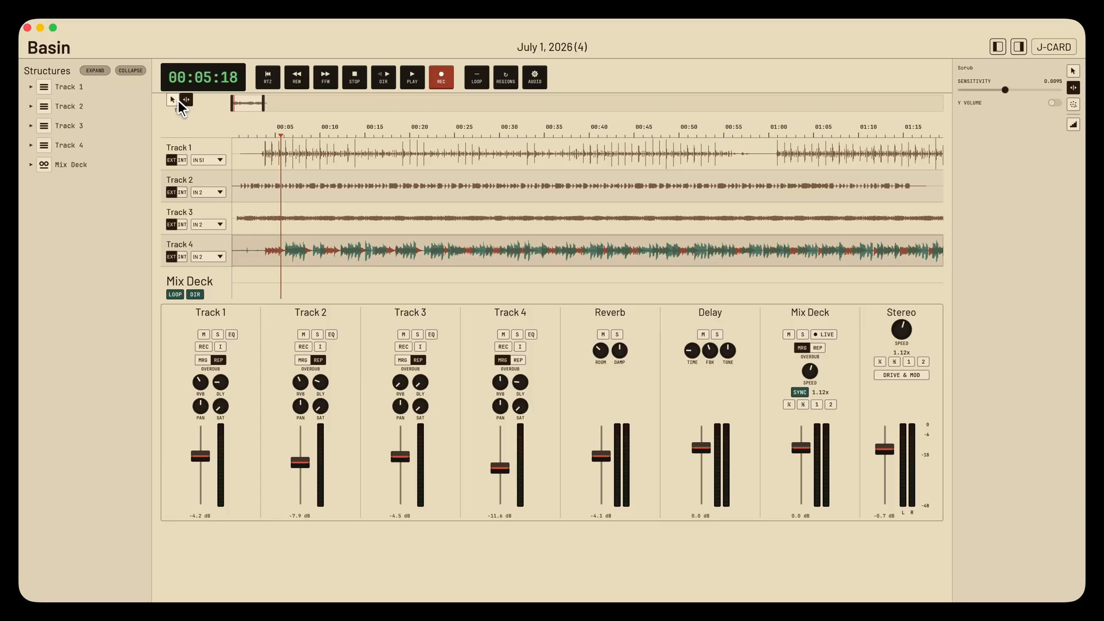
pyautogui.click(173, 101)
pyautogui.click(184, 102)
pyautogui.click(179, 101)
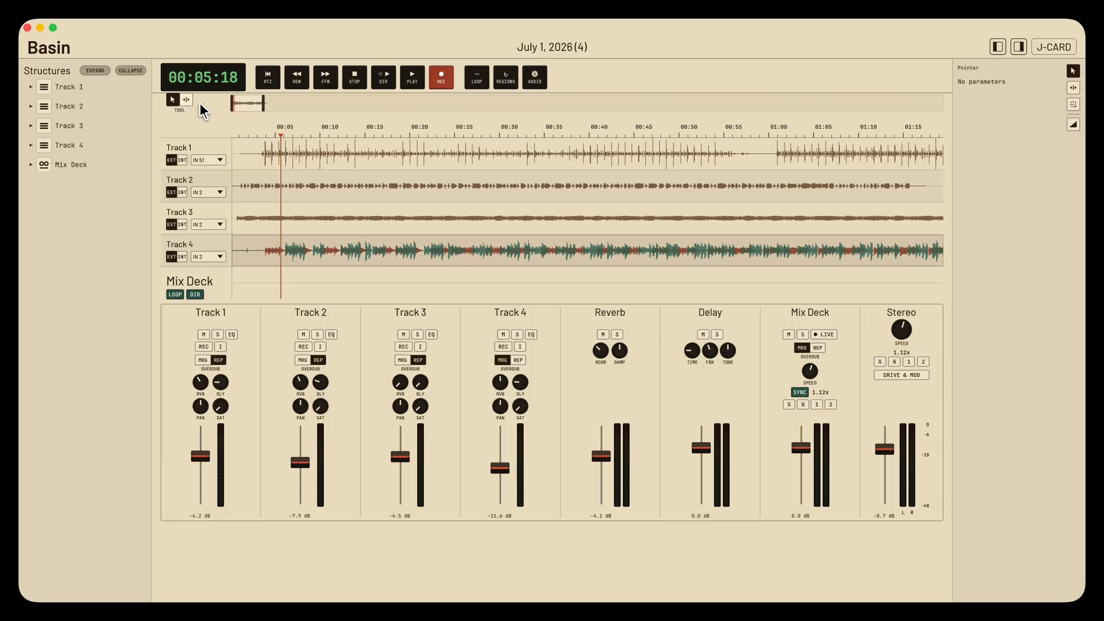
pyautogui.click(187, 101)
pyautogui.click(174, 100)
pyautogui.click(185, 100)
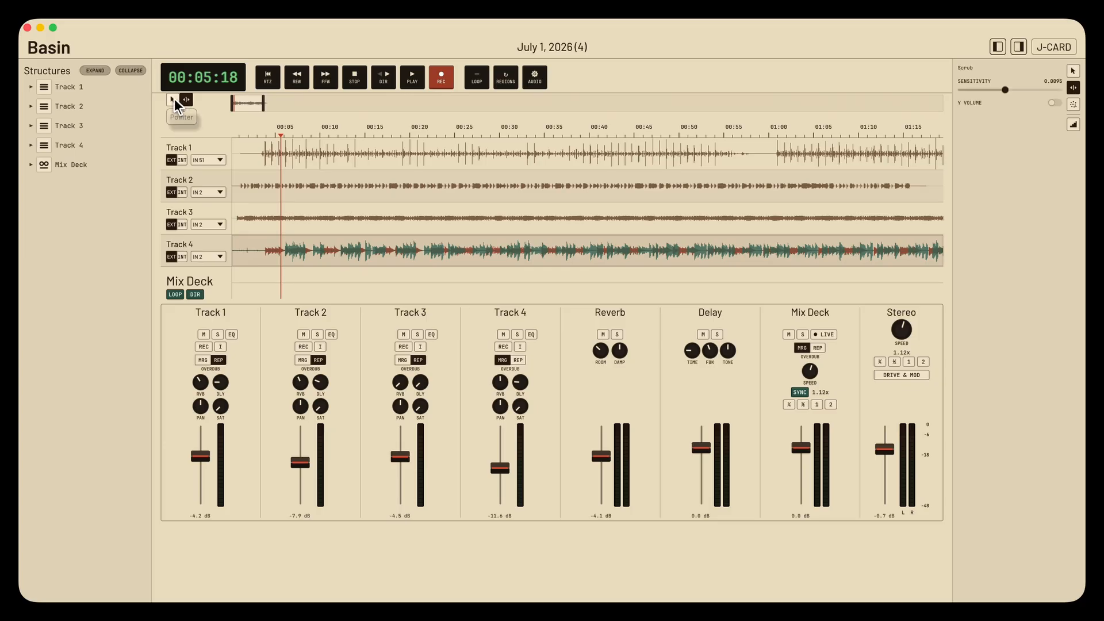
pyautogui.click(174, 99)
pyautogui.click(185, 98)
# - Scrub back and forth through the tracks with Y Volume enabled and the scrub sensitivity raised to 0.0200
pyautogui.moveTo(287, 162); pyautogui.dragTo(346, 164)
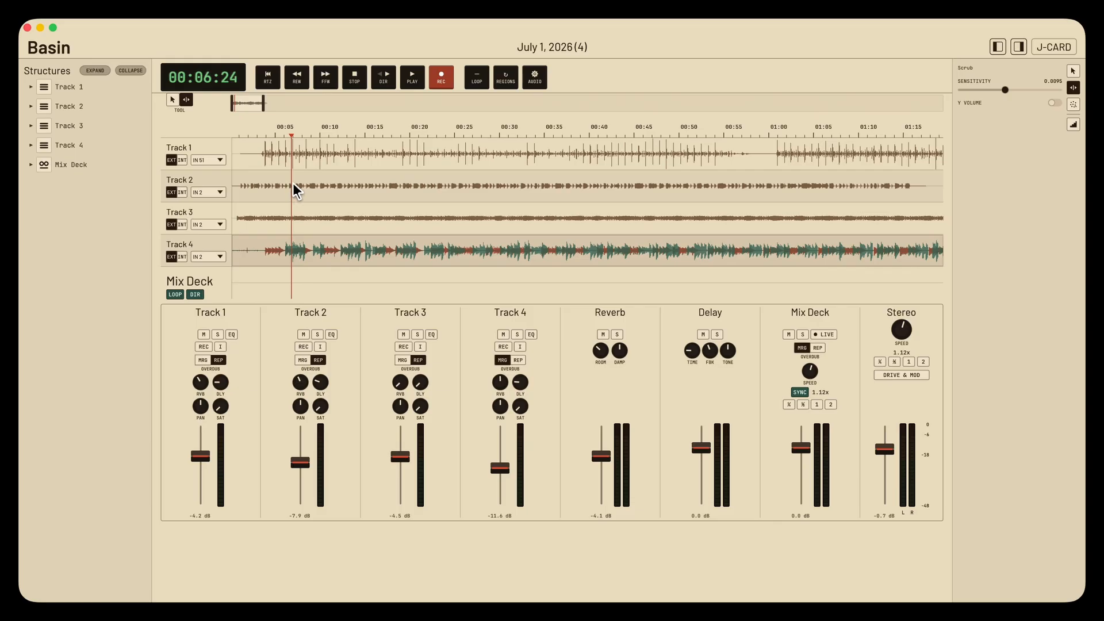
pyautogui.moveTo(271, 184); pyautogui.dragTo(255, 183)
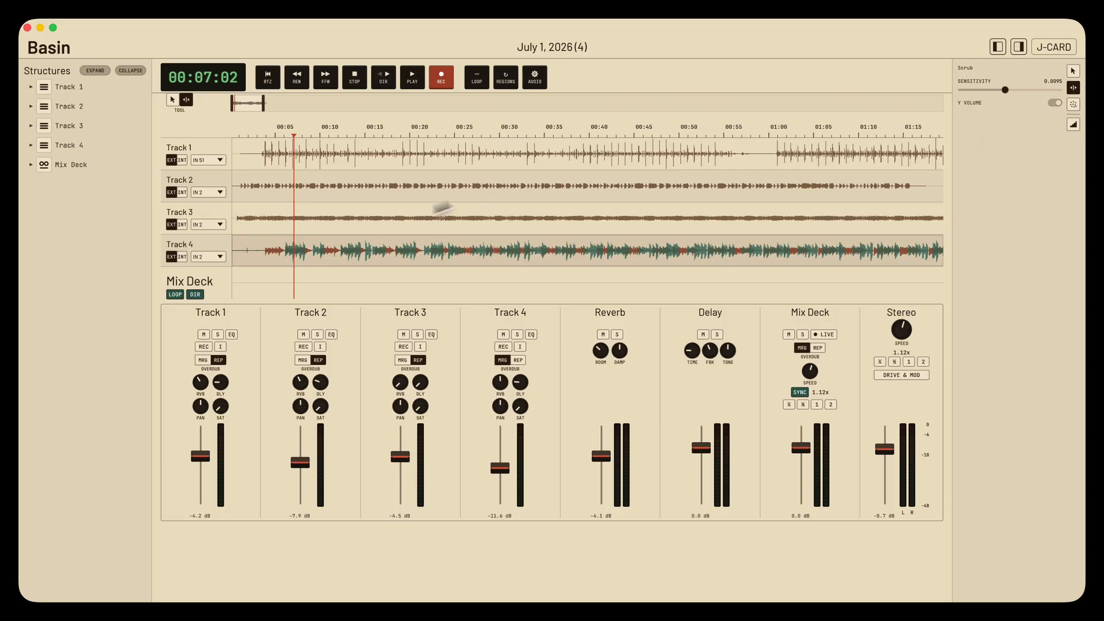
pyautogui.moveTo(320, 201); pyautogui.dragTo(368, 246)
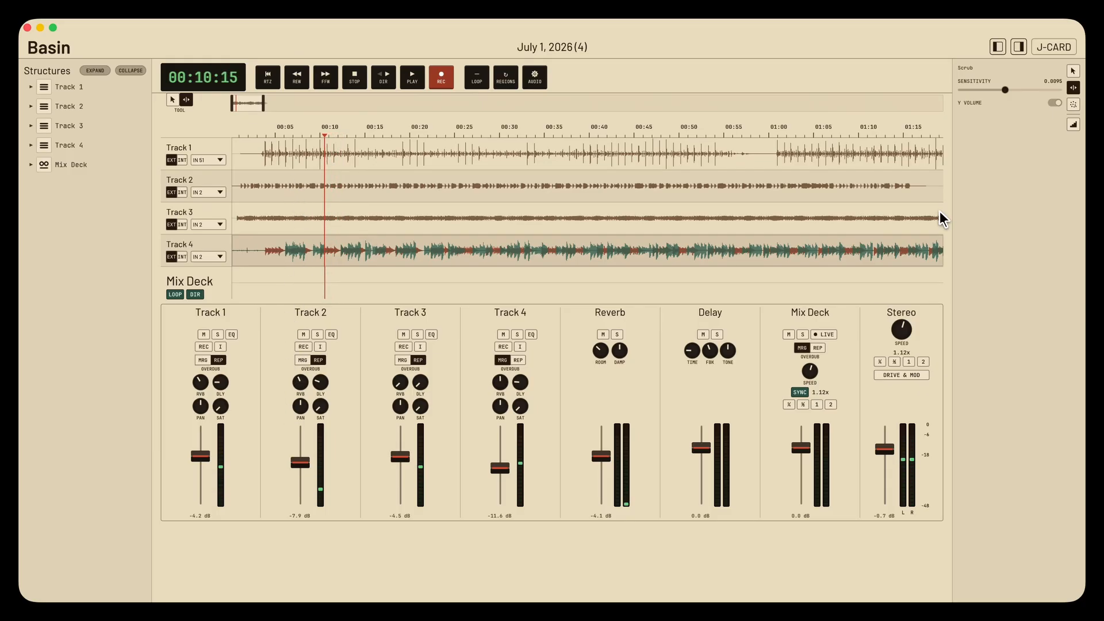
pyautogui.moveTo(1022, 91); pyautogui.dragTo(1062, 91)
pyautogui.moveTo(339, 205); pyautogui.dragTo(237, 216)
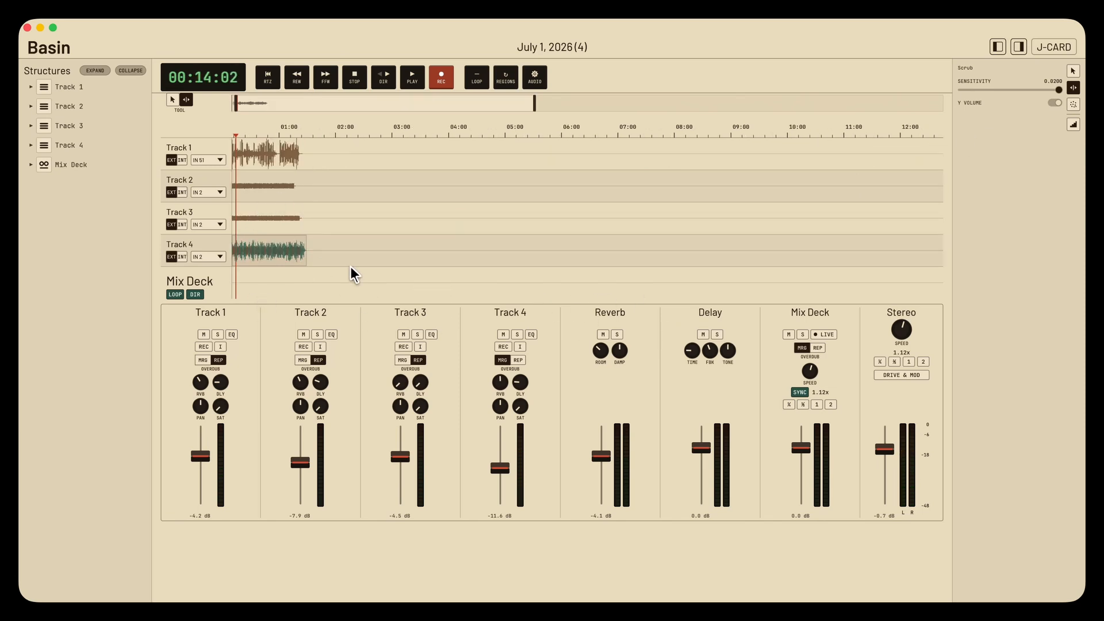
# - Record a live scrubbing performance of the tracks onto the Mix Deck and stop the recording
pyautogui.click(824, 334)
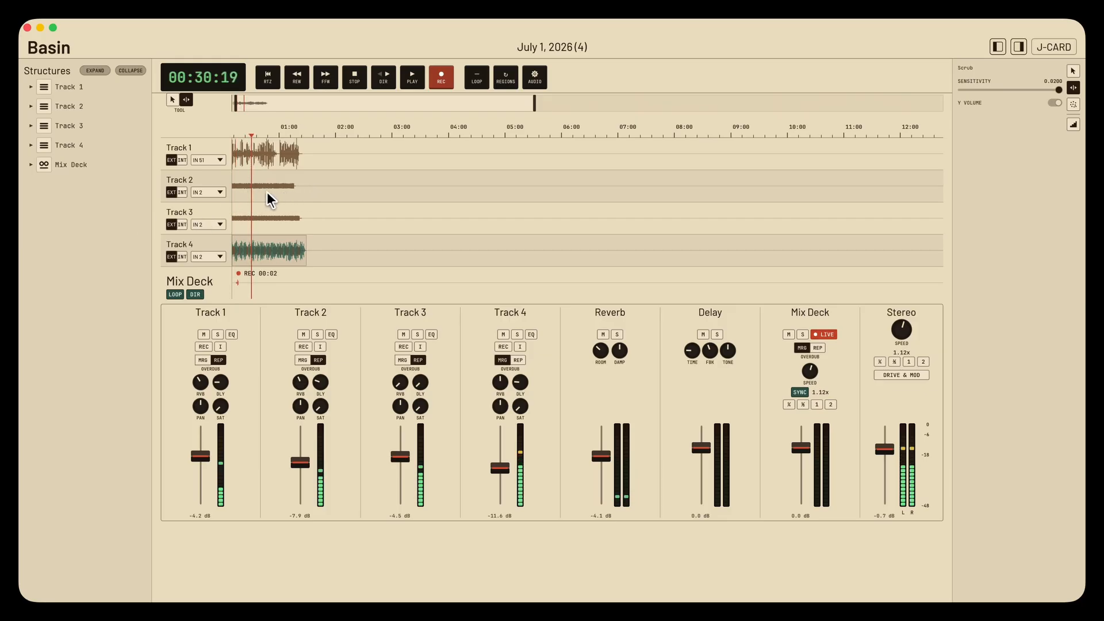
pyautogui.moveTo(251, 200); pyautogui.dragTo(244, 224)
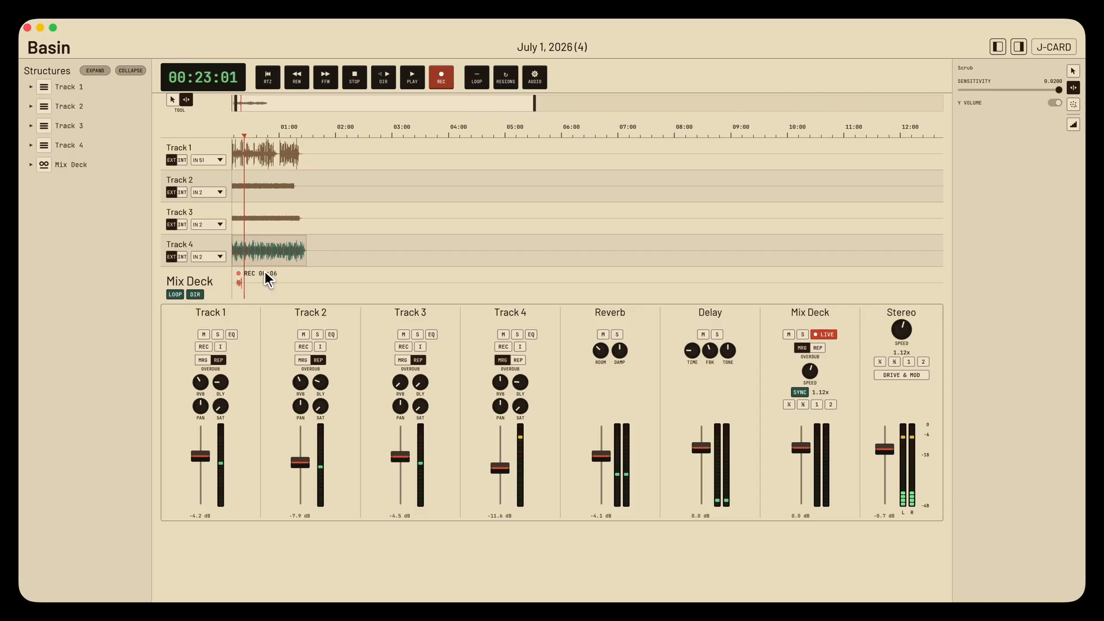
pyautogui.press('space')
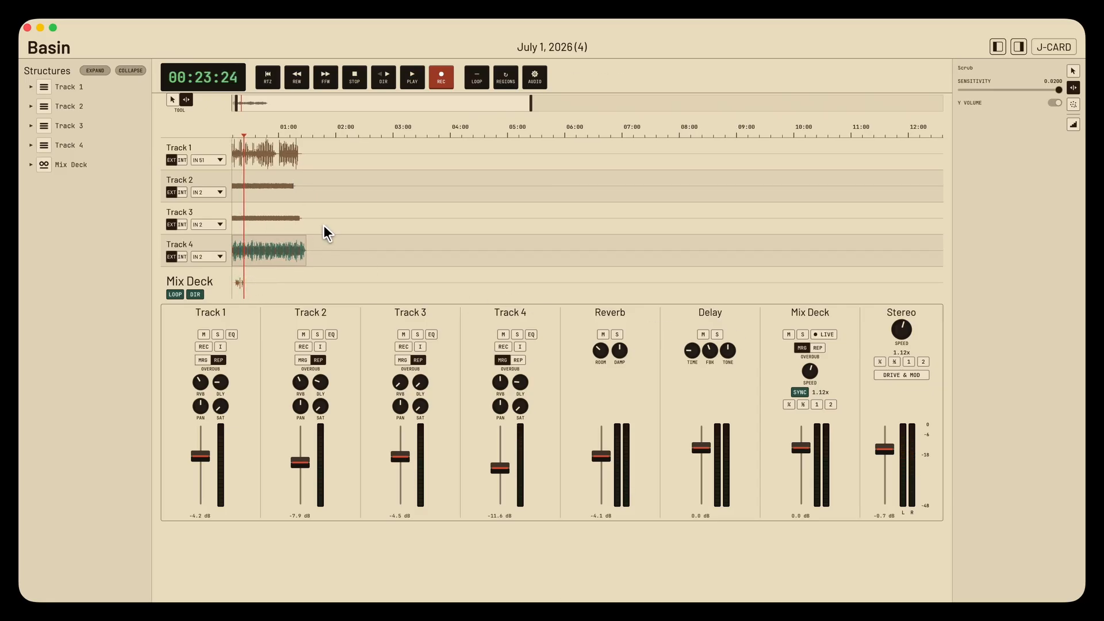
# - Play back the scrub recording on the Mix Deck from about 00:15
pyautogui.scroll(2, 323, 226)
pyautogui.scroll(-5, 323, 225)
pyautogui.scroll(10, 286, 246)
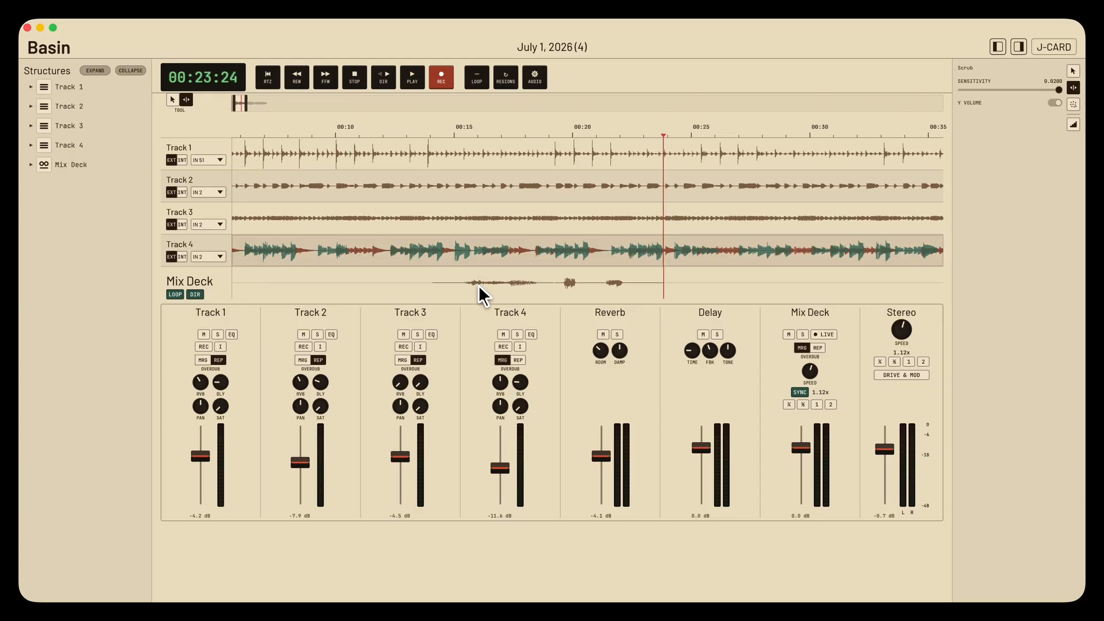
pyautogui.click(474, 285)
pyautogui.press('space')
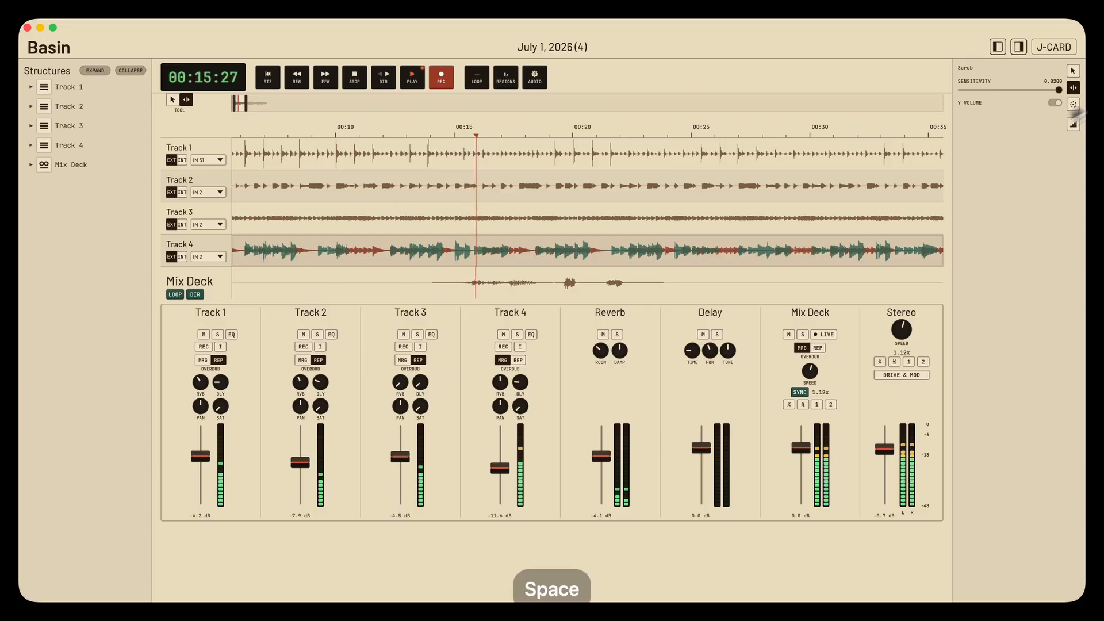
# - Stop playback and move the recorded Mix Deck clip to the start of the timeline using the Pointer tool
pyautogui.click(1073, 71)
pyautogui.press('space')
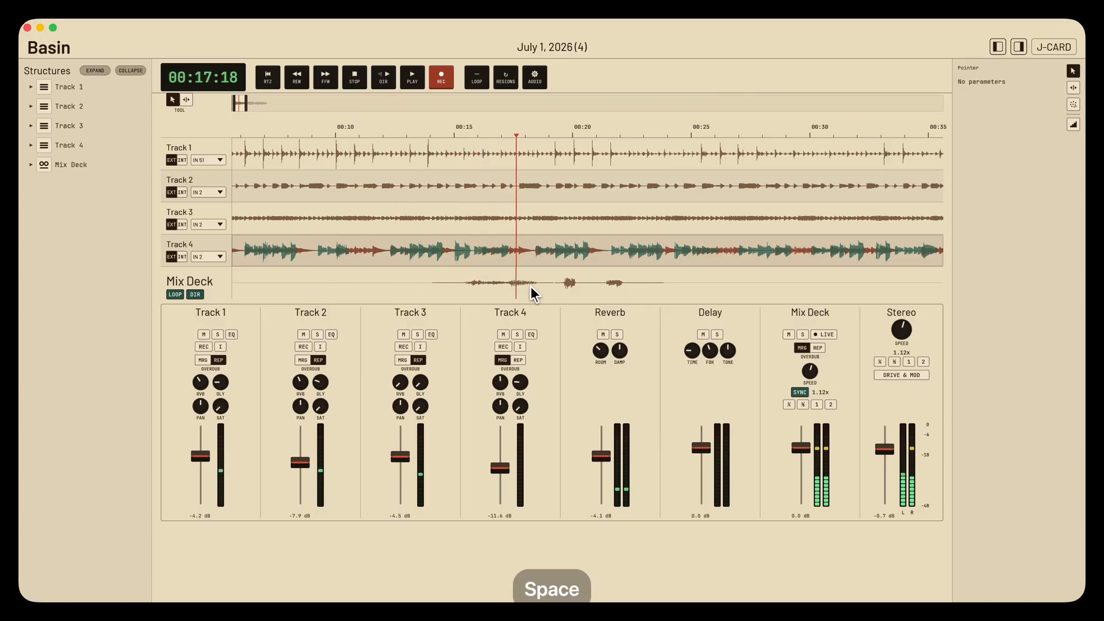
pyautogui.hscroll(-5, 475, 262)
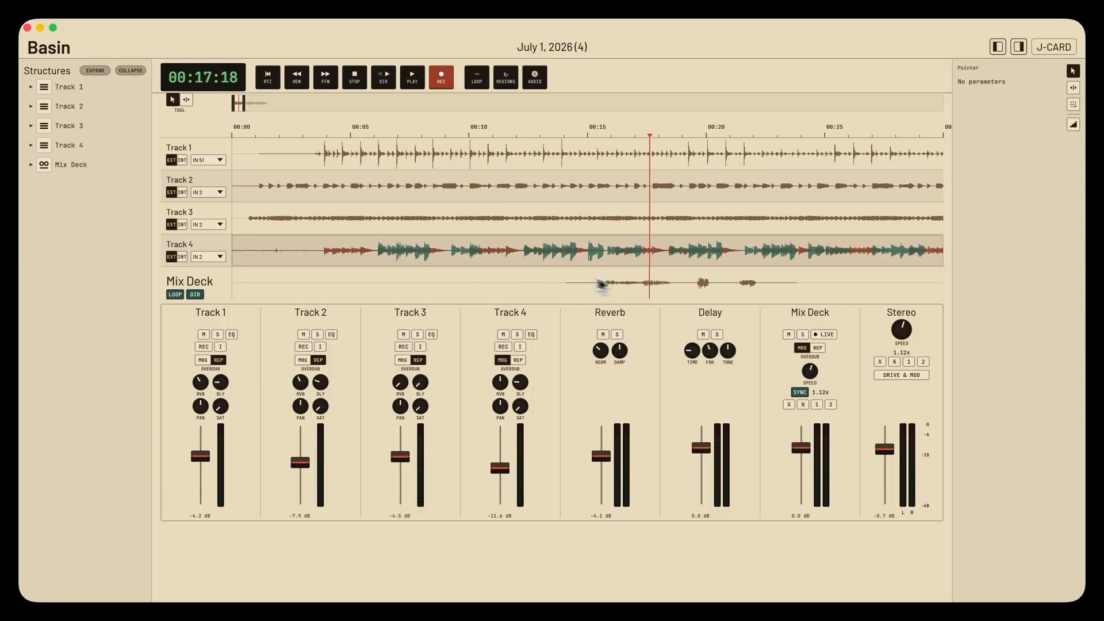
pyautogui.moveTo(653, 288); pyautogui.dragTo(281, 291)
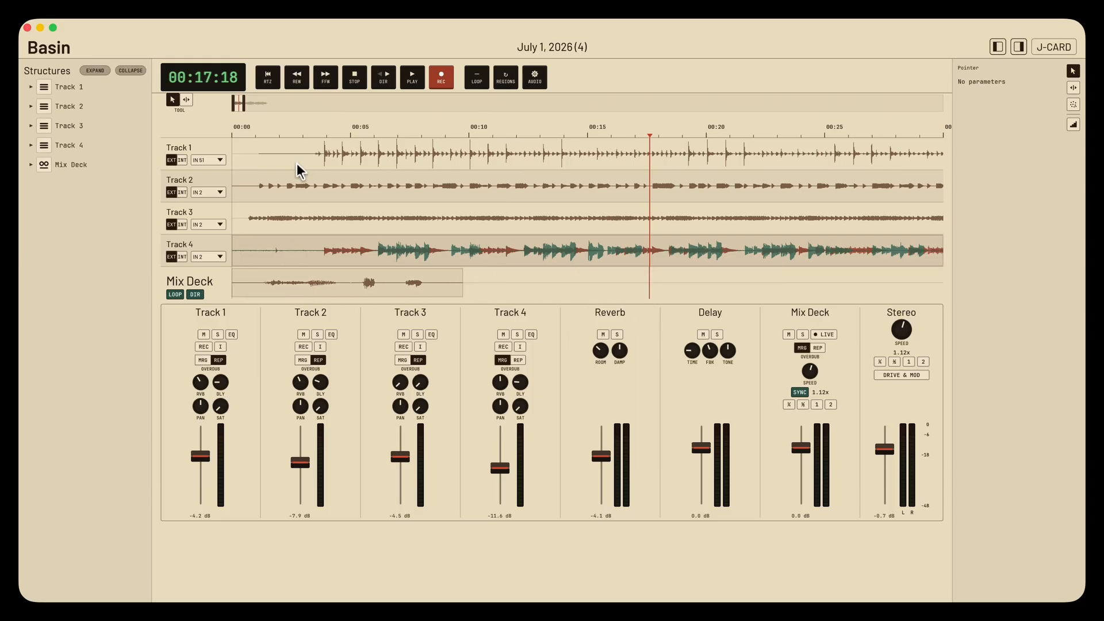
# - Play the mix from the start of the timeline, replay it from about 00:02, and stop playback
pyautogui.click(245, 131)
pyautogui.press('space')
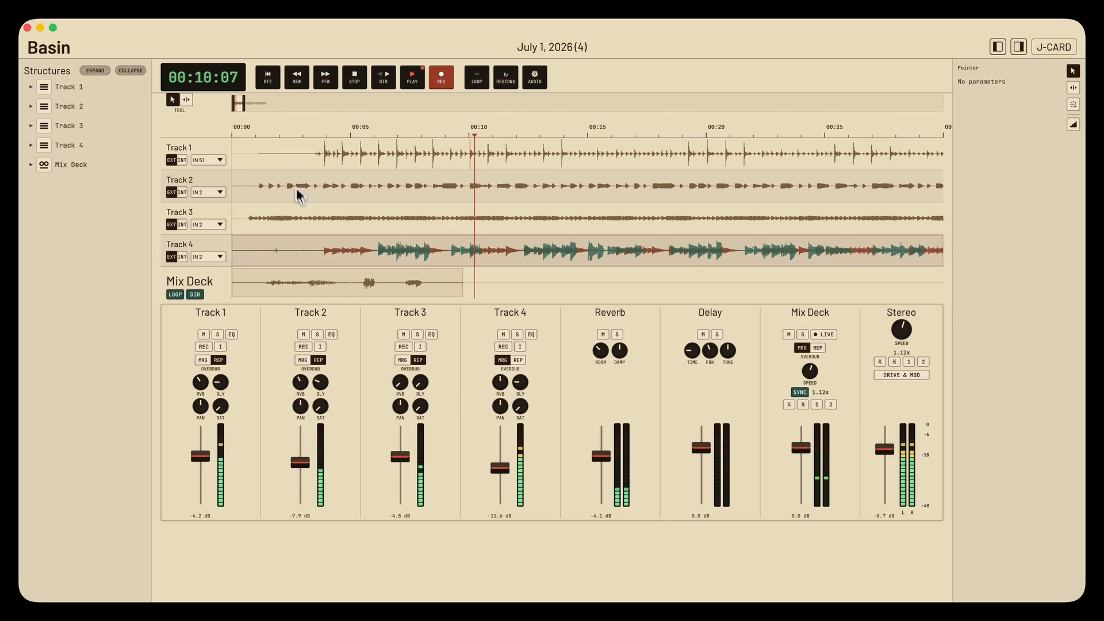
pyautogui.click(287, 133)
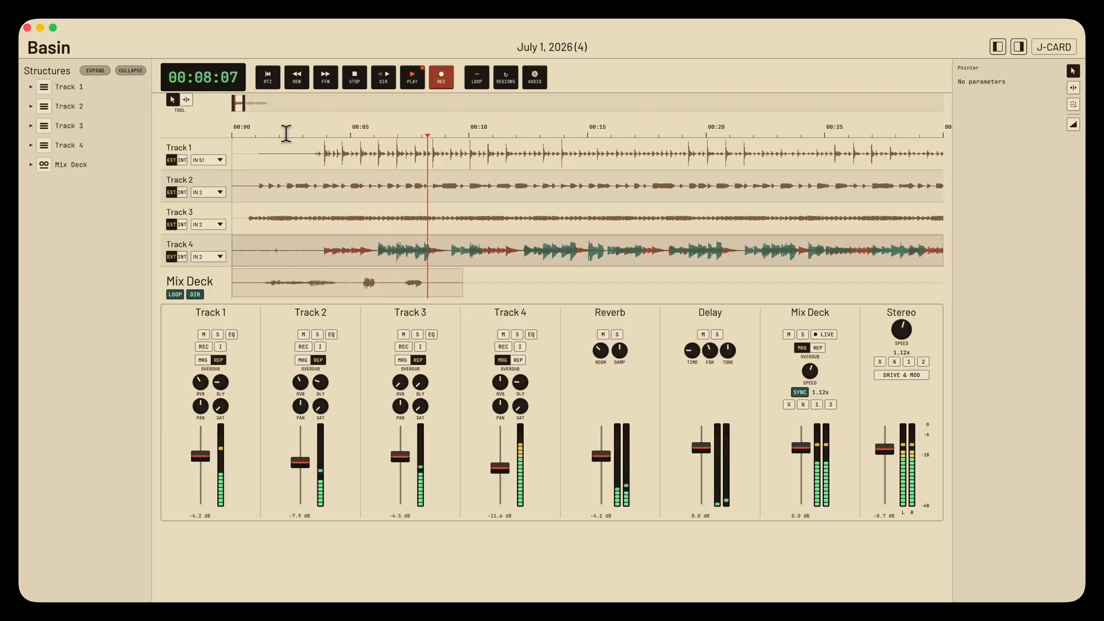
pyautogui.press('space')
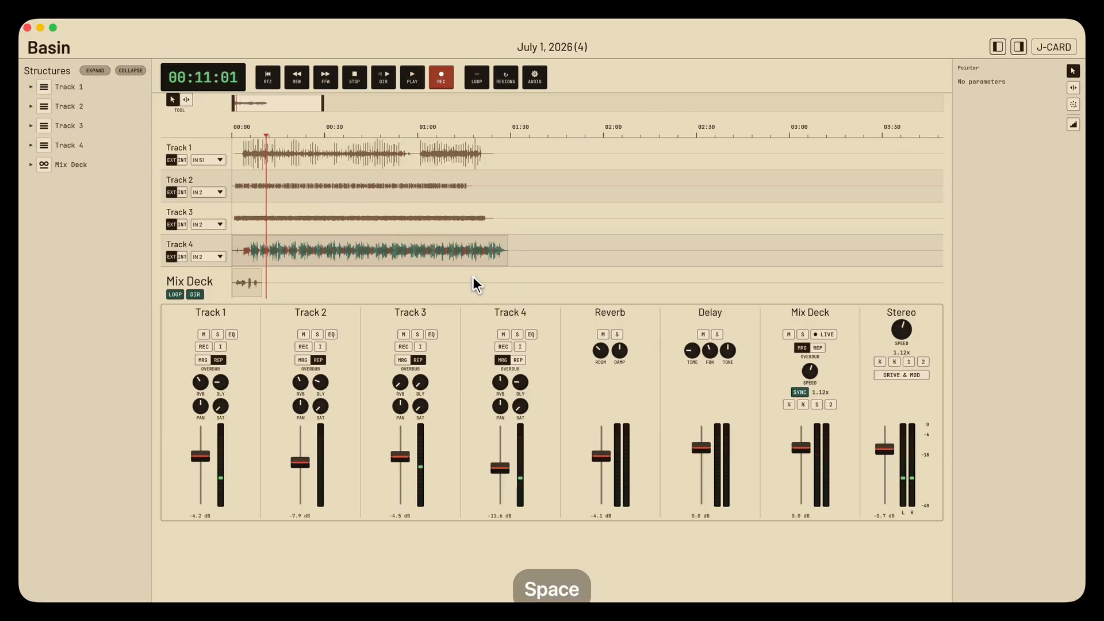
# - Bind the Granular tool to the Track 1 clip and play grains across its pad
pyautogui.click(1073, 87)
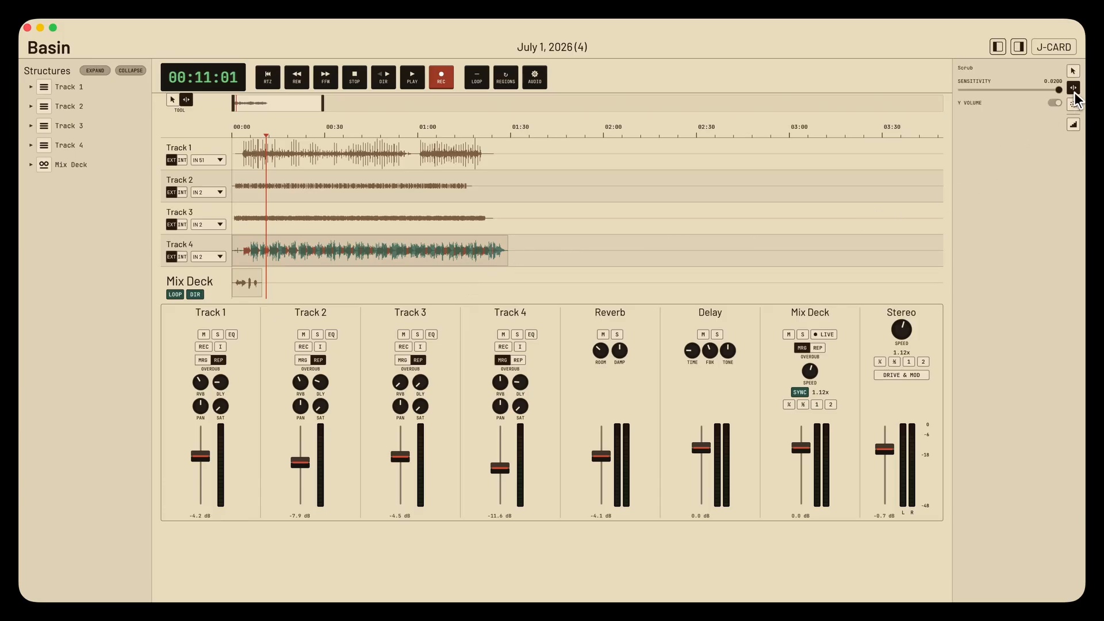
pyautogui.click(1073, 104)
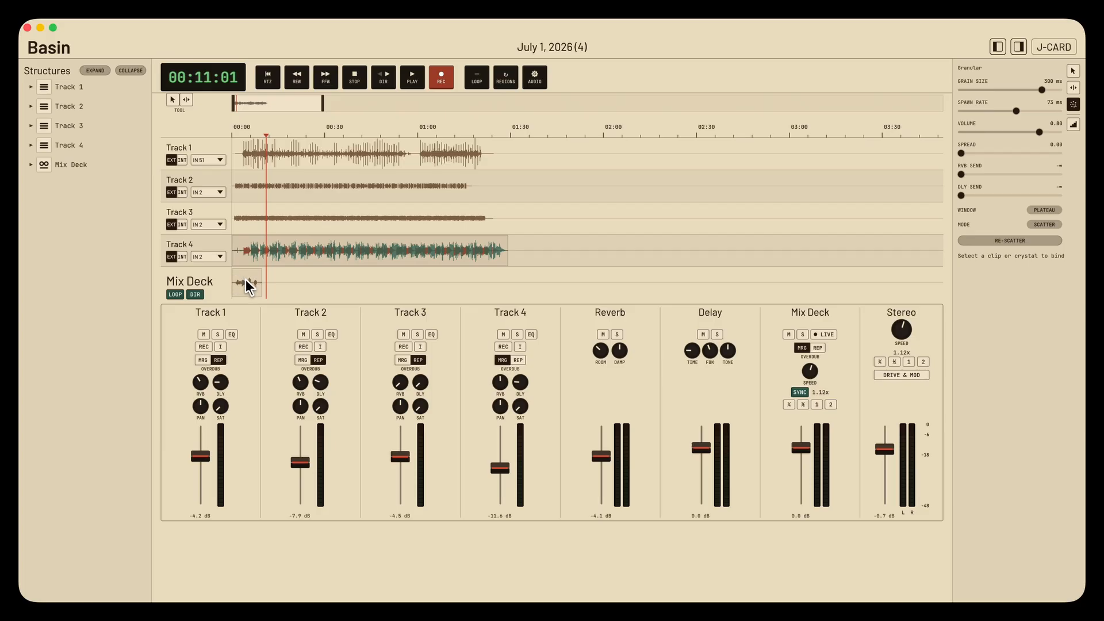
pyautogui.click(258, 164)
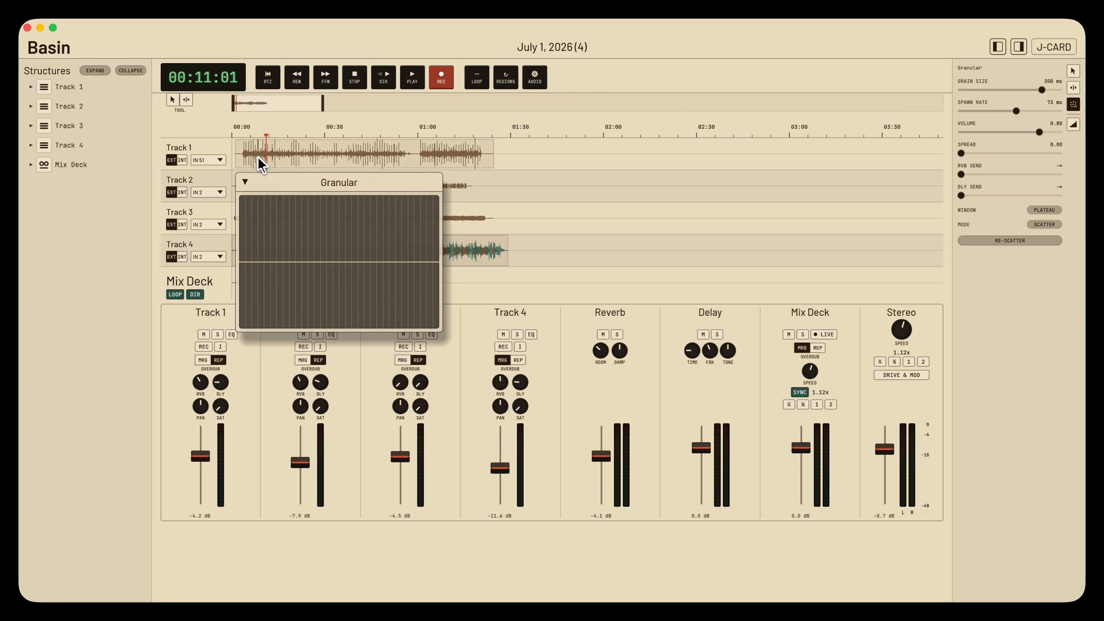
pyautogui.moveTo(287, 230)
pyautogui.mouseDown()
pyautogui.moveTo(396, 233)
pyautogui.moveTo(291, 227)
pyautogui.mouseUp()
pyautogui.click(255, 231)
pyautogui.moveTo(244, 231); pyautogui.dragTo(390, 228)
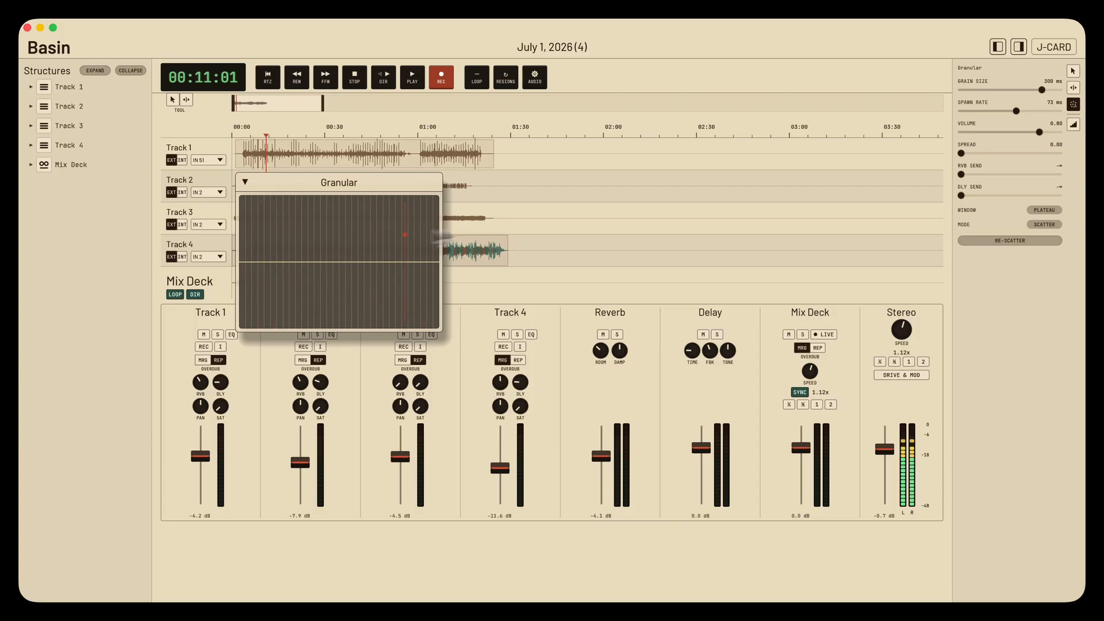
# - Re-scatter the Track 1 grains and play them at different positions and heights on the granular pad
pyautogui.click(1025, 242)
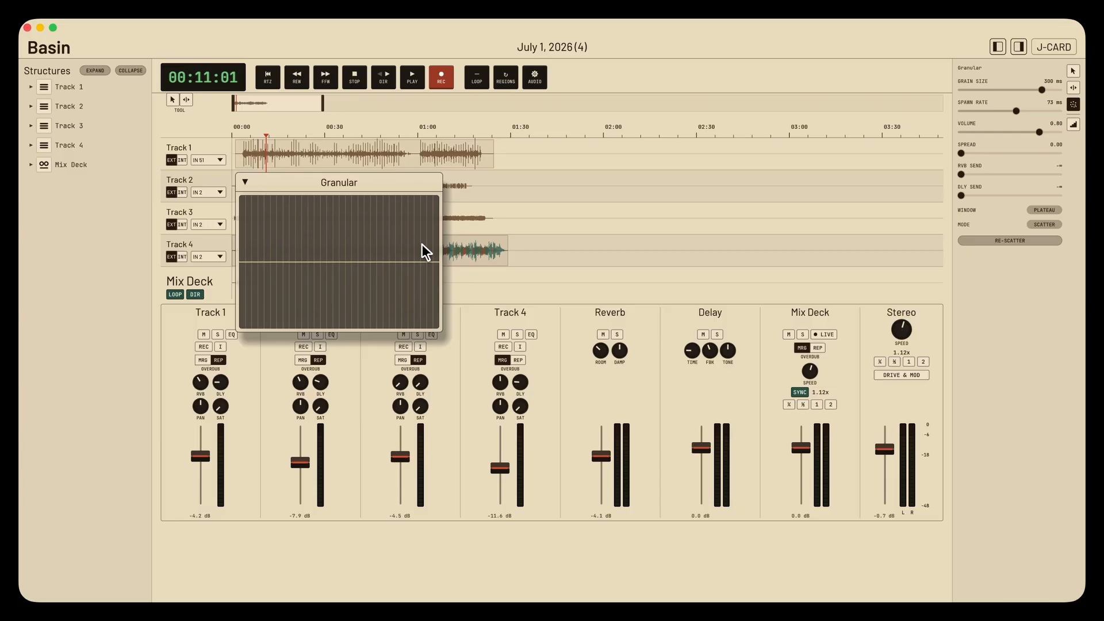
pyautogui.moveTo(359, 237); pyautogui.dragTo(248, 227)
pyautogui.click(353, 251)
pyautogui.moveTo(399, 231); pyautogui.dragTo(400, 210)
pyautogui.click(401, 199)
pyautogui.click(400, 198)
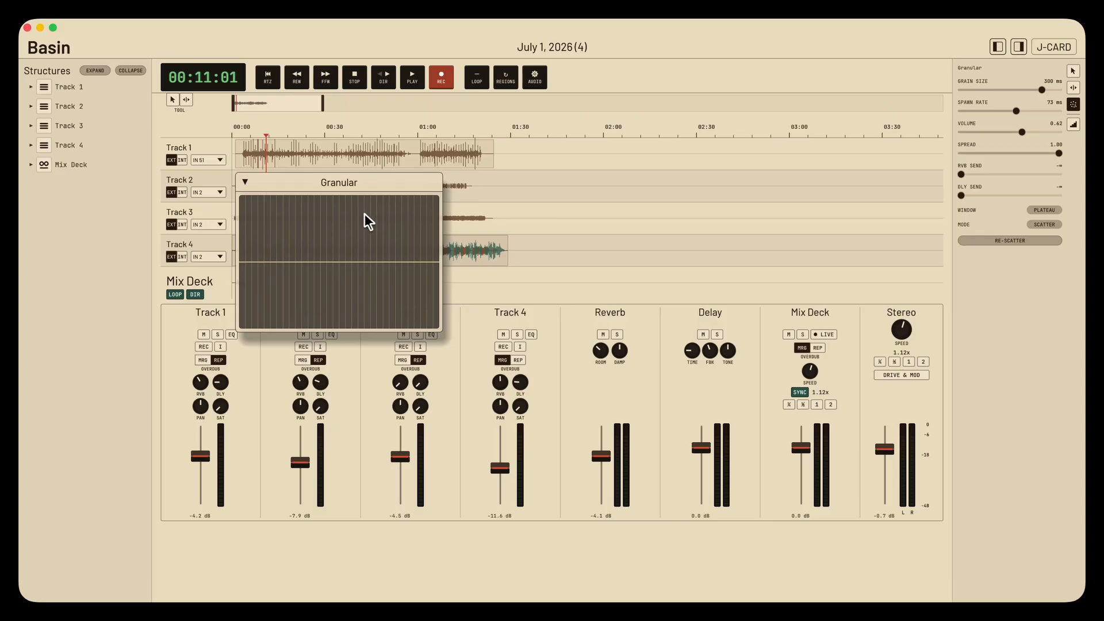
# - Audition grains with volume set to 0.62, spread to 1.00, reverb send to -1.6 dB and delay send to -2.7 dB
pyautogui.moveTo(348, 219)
pyautogui.mouseDown()
pyautogui.moveTo(281, 234)
pyautogui.moveTo(389, 233)
pyautogui.moveTo(347, 242)
pyautogui.moveTo(276, 234)
pyautogui.mouseUp()
pyautogui.moveTo(999, 174)
pyautogui.mouseDown()
pyautogui.moveTo(1042, 172)
pyautogui.moveTo(1032, 195)
pyautogui.mouseUp()
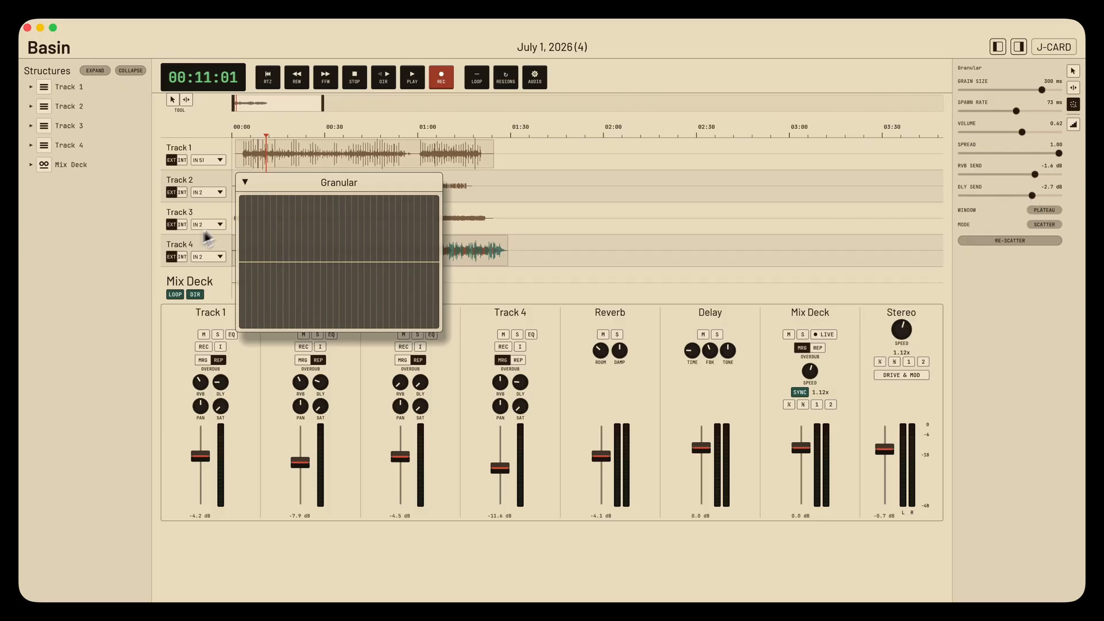
pyautogui.moveTo(348, 222)
pyautogui.mouseDown()
pyautogui.moveTo(360, 239)
pyautogui.moveTo(302, 242)
pyautogui.moveTo(355, 212)
pyautogui.moveTo(350, 243)
pyautogui.moveTo(387, 256)
pyautogui.moveTo(345, 209)
pyautogui.moveTo(350, 247)
pyautogui.mouseUp()
# - Switch the granular mode to Scan with the Plateau window and sweep through the Track 1 clip on the pad
pyautogui.click(1037, 211)
pyautogui.click(1037, 211)
pyautogui.click(1036, 223)
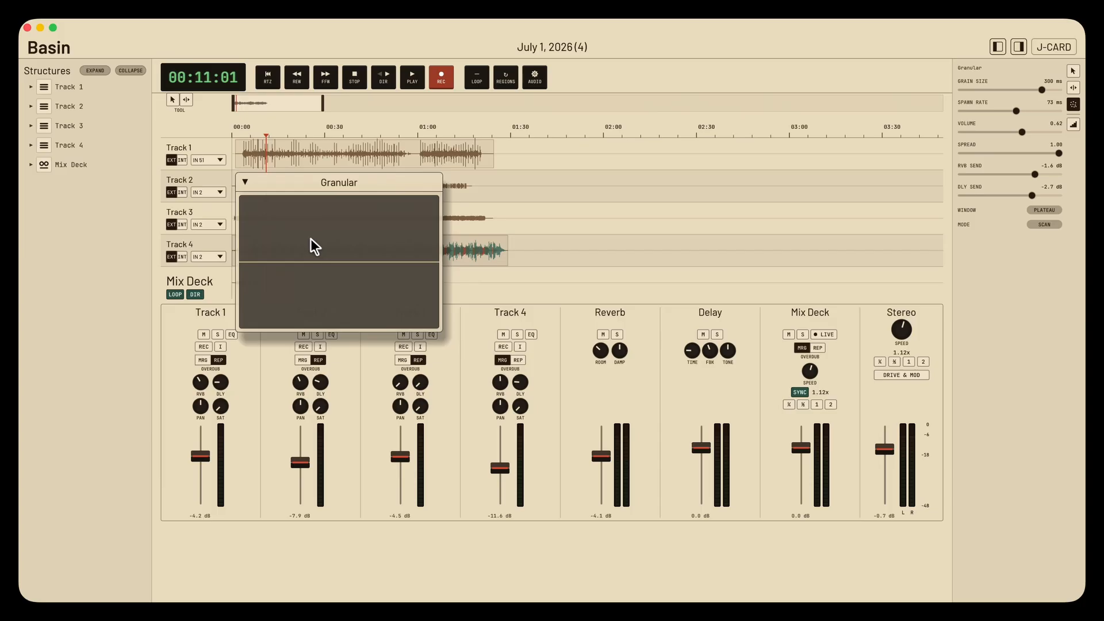
pyautogui.click(259, 230)
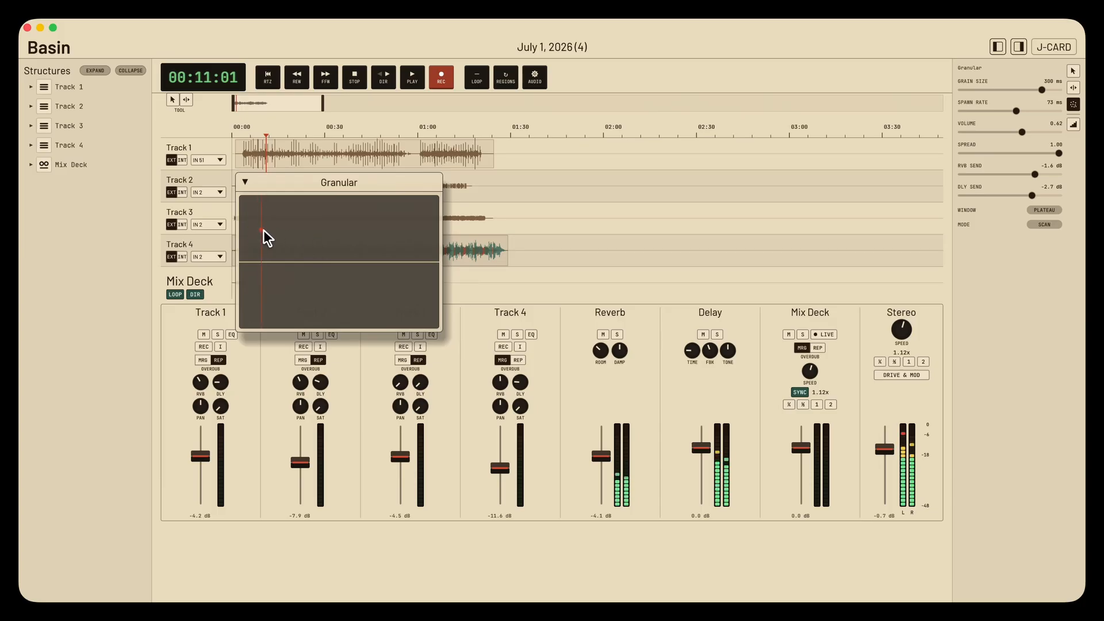
pyautogui.moveTo(278, 230); pyautogui.dragTo(396, 219)
# - Move the Granular window clear of the clips, bind it to the Track 3 clip, and sweep through its grains
pyautogui.moveTo(377, 182); pyautogui.dragTo(745, 180)
pyautogui.moveTo(667, 233); pyautogui.dragTo(644, 222)
pyautogui.click(344, 217)
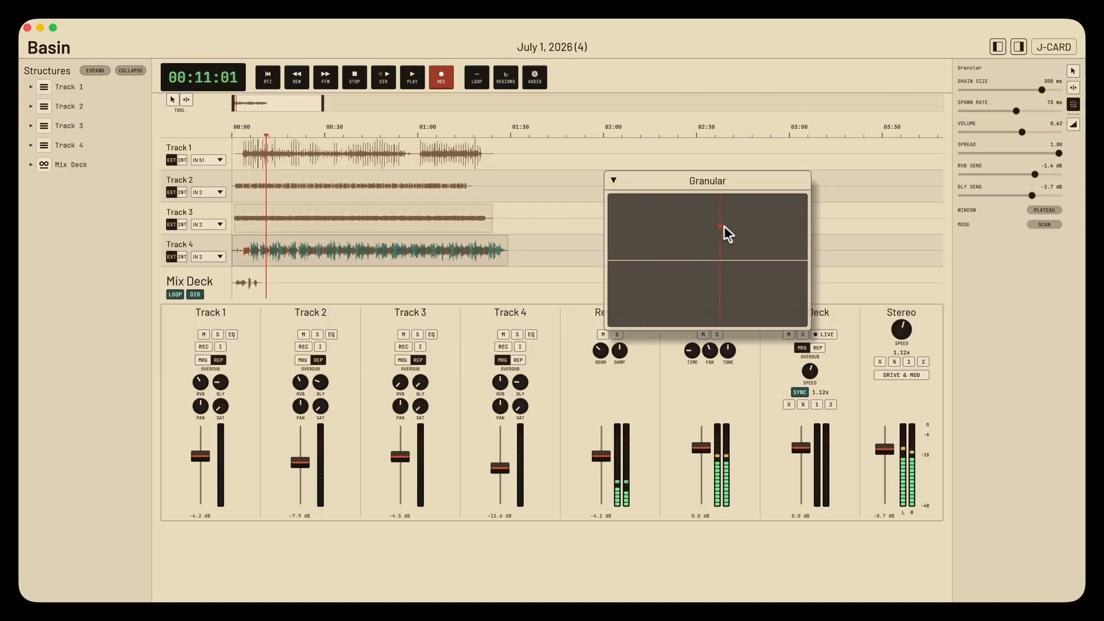
pyautogui.moveTo(735, 229); pyautogui.dragTo(629, 229)
# - Set the grain size to 91 ms and spawn rate to 31 ms, and audition the Track 3 grains
pyautogui.moveTo(1016, 111); pyautogui.dragTo(1025, 89)
pyautogui.moveTo(645, 229); pyautogui.dragTo(646, 229)
pyautogui.moveTo(655, 226); pyautogui.dragTo(657, 250)
pyautogui.moveTo(637, 228); pyautogui.dragTo(677, 249)
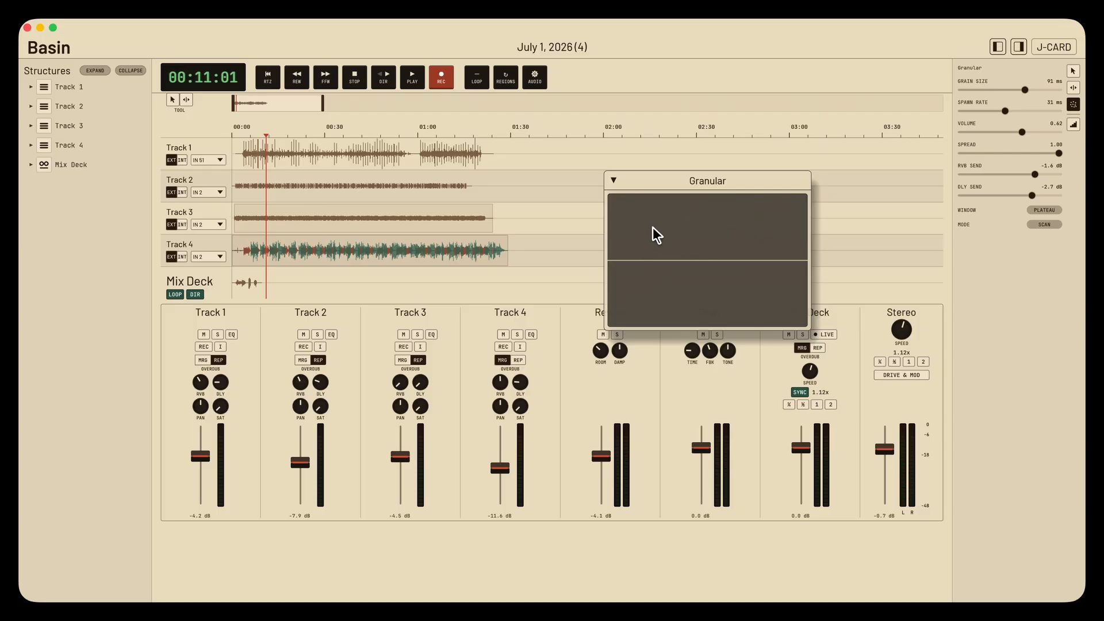
# - Sweep grains across the Track 3 pad and raise the Delay channel's feedback while auditioning them
pyautogui.moveTo(657, 229); pyautogui.dragTo(658, 206)
pyautogui.moveTo(620, 238); pyautogui.dragTo(783, 246)
pyautogui.moveTo(712, 351); pyautogui.dragTo(716, 294)
pyautogui.moveTo(717, 234); pyautogui.dragTo(715, 250)
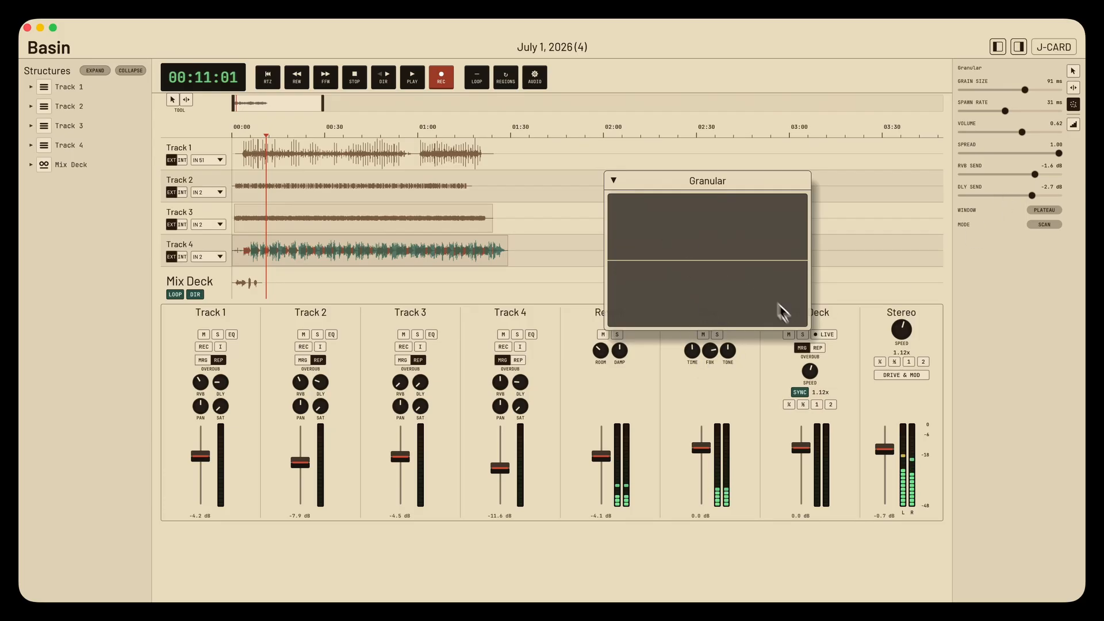
# - Record a live granular performance of Track 3 onto the Mix Deck while adjusting the delay feedback and tone, and stop recording
pyautogui.click(824, 334)
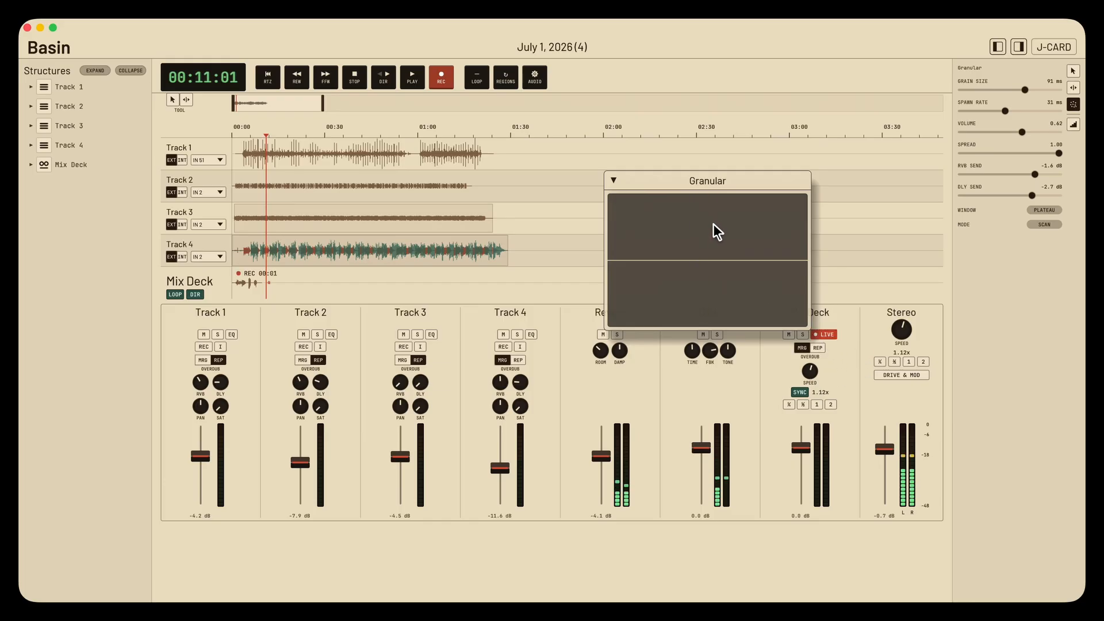
pyautogui.click(700, 282)
pyautogui.click(699, 292)
pyautogui.moveTo(693, 292); pyautogui.dragTo(740, 299)
pyautogui.moveTo(702, 363); pyautogui.dragTo(691, 415)
pyautogui.moveTo(726, 350); pyautogui.dragTo(720, 373)
pyautogui.click(820, 334)
# - Move the new granular recording on the Mix Deck to about 01:18 using the Pointer tool
pyautogui.click(280, 287)
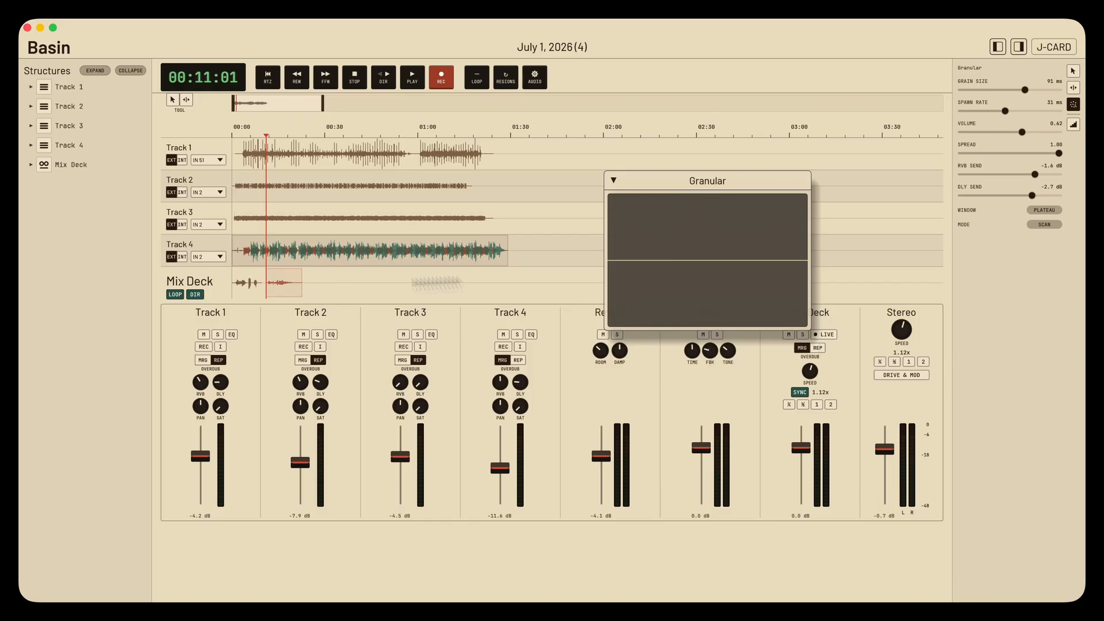
pyautogui.click(1073, 72)
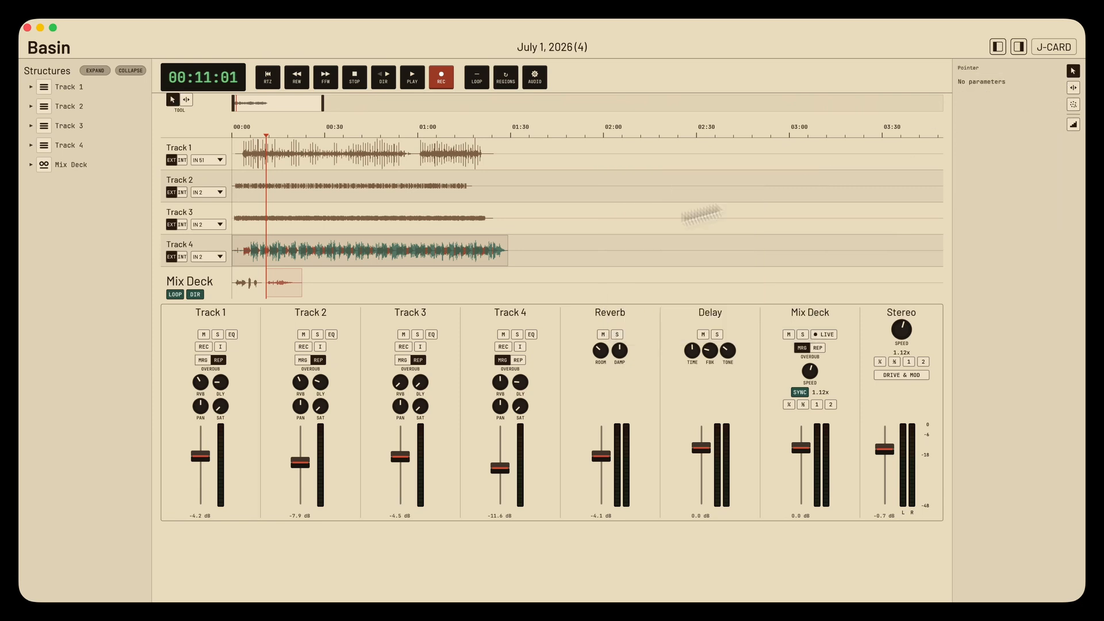
pyautogui.moveTo(275, 282); pyautogui.dragTo(473, 295)
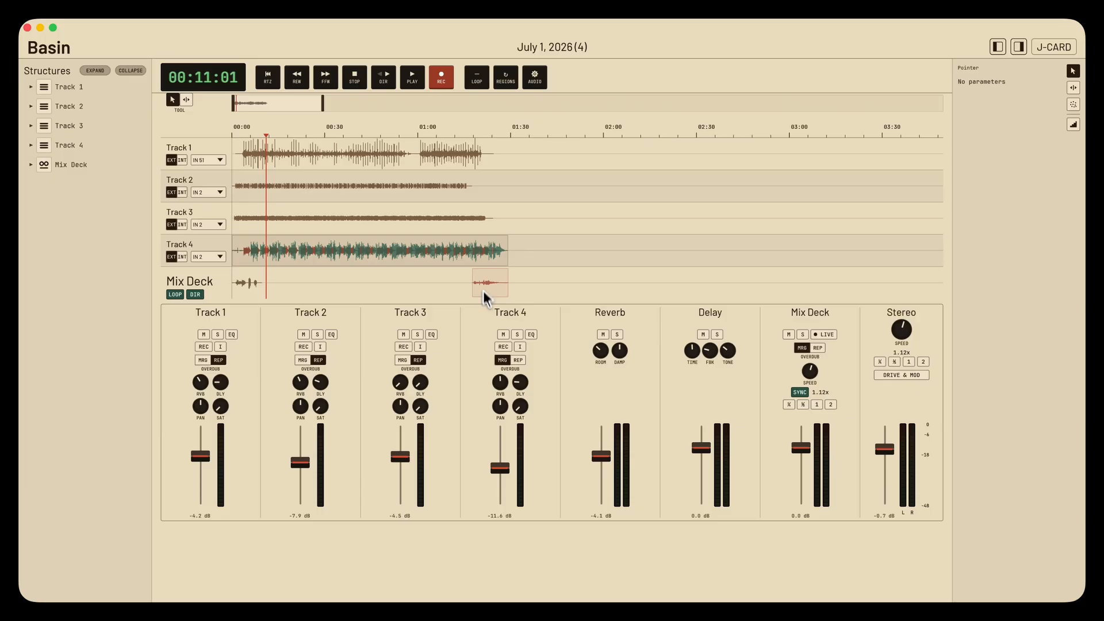
# - Audition the granular clip on the Mix Deck, move it to about 01:29 past the end of Track 4, and play it there
pyautogui.click(484, 136)
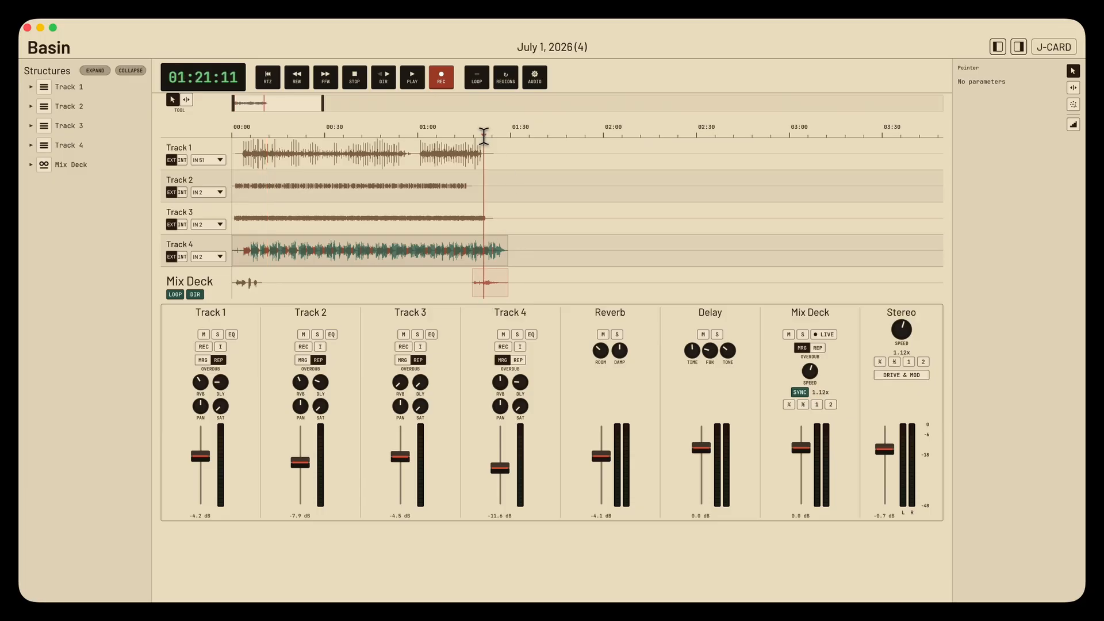
pyautogui.press('space')
pyautogui.moveTo(506, 288); pyautogui.dragTo(535, 284)
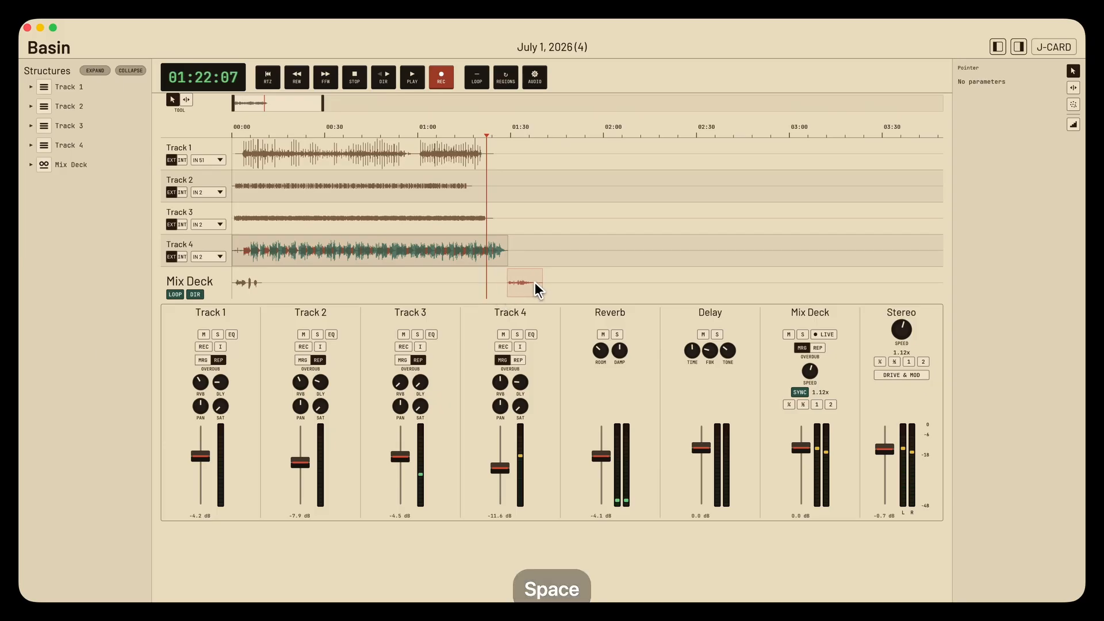
pyautogui.click(507, 135)
pyautogui.press('space')
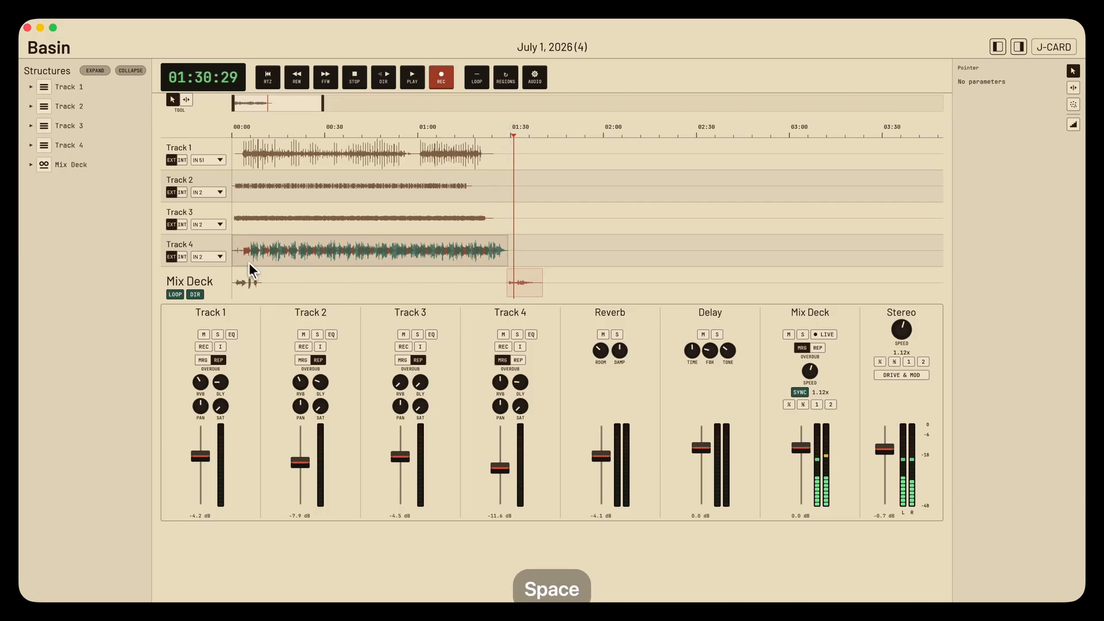
pyautogui.press('space')
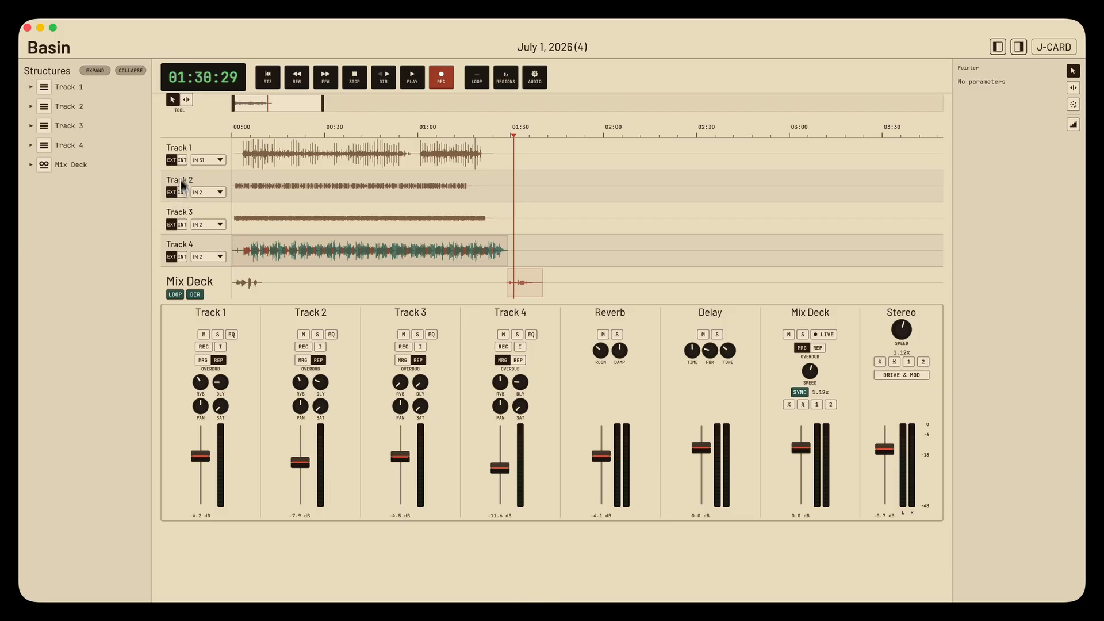
# - Switch Track 2's input to internal, view its available sources, and return the input to external
pyautogui.click(183, 191)
pyautogui.click(204, 191)
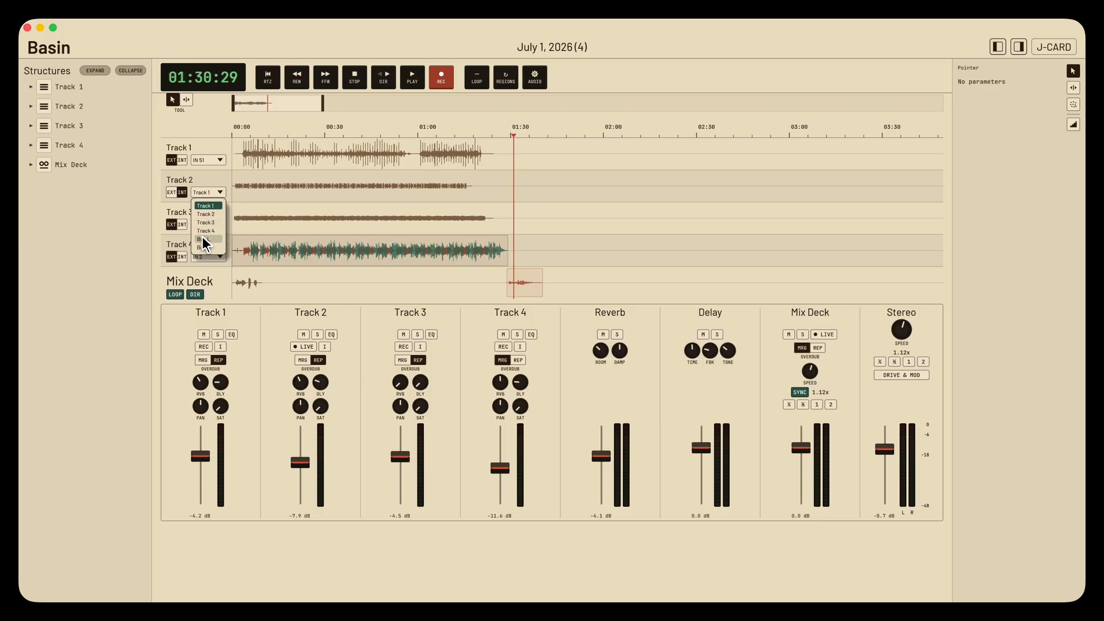
pyautogui.click(201, 179)
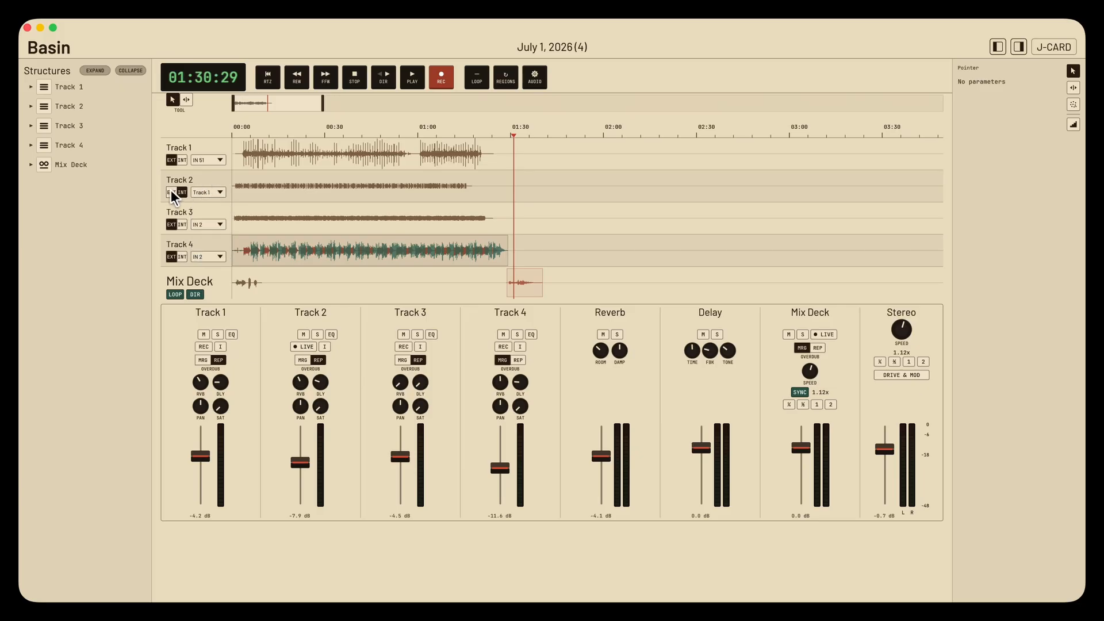
pyautogui.click(171, 192)
# - Play the tracks from about 00:22 and audition grains from the Mix Deck clip at 01:29 using the Granular tool
pyautogui.click(298, 143)
pyautogui.click(300, 134)
pyautogui.press('space')
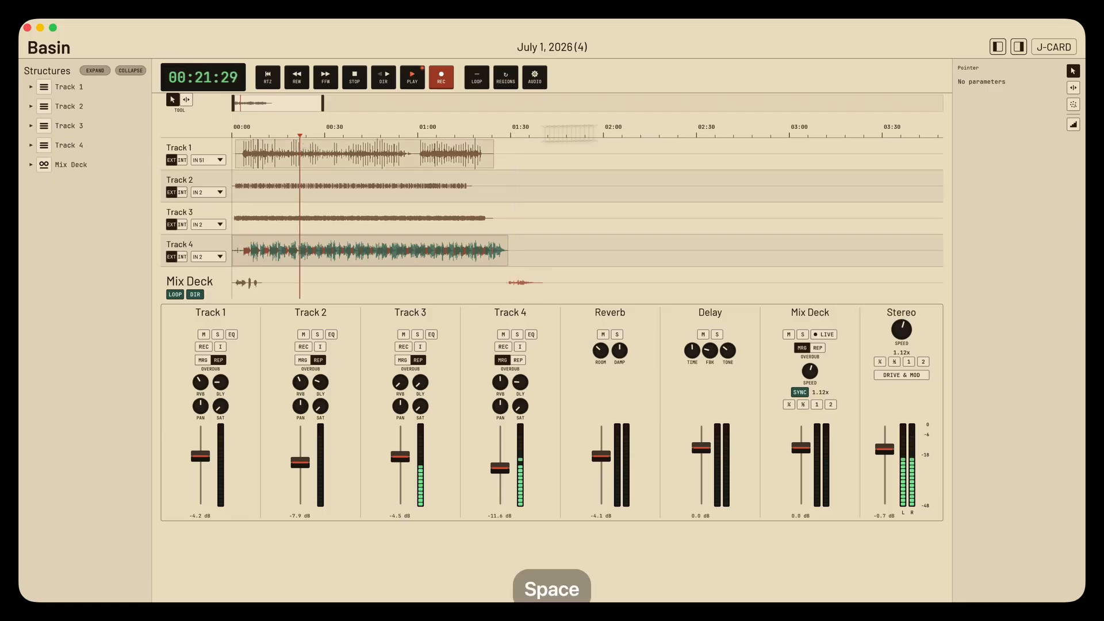
pyautogui.click(1073, 104)
pyautogui.click(522, 284)
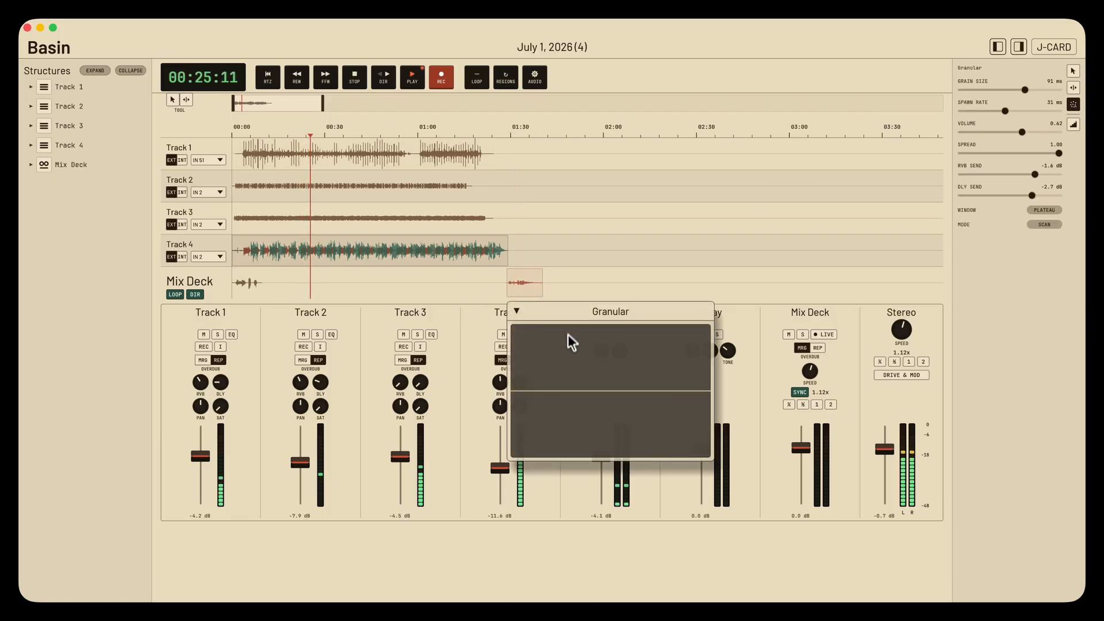
pyautogui.moveTo(602, 360); pyautogui.dragTo(574, 375)
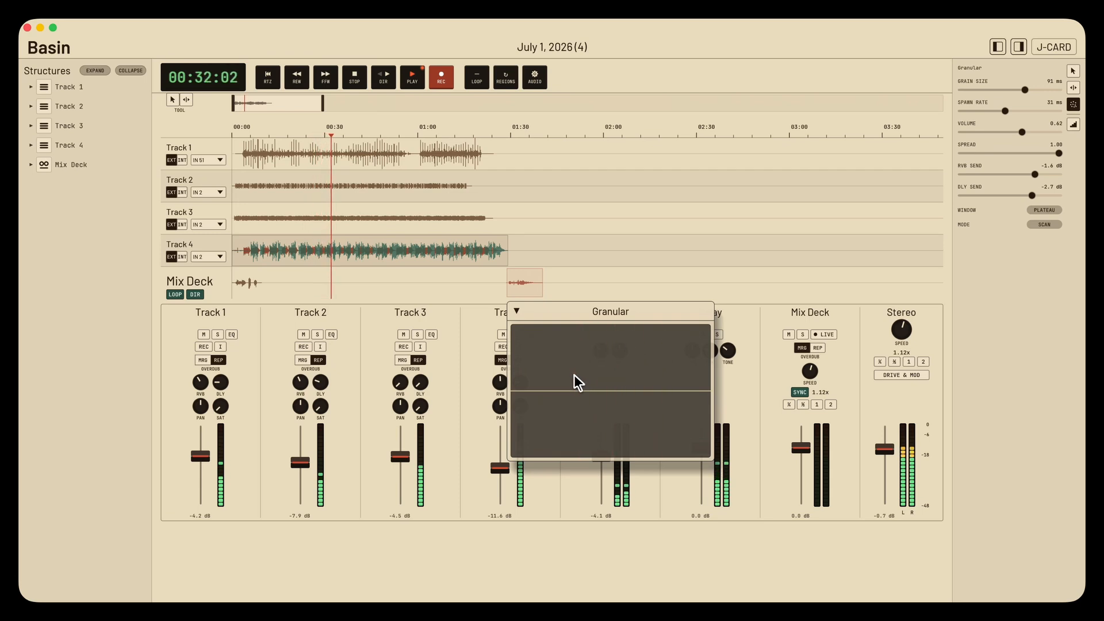
pyautogui.press('space')
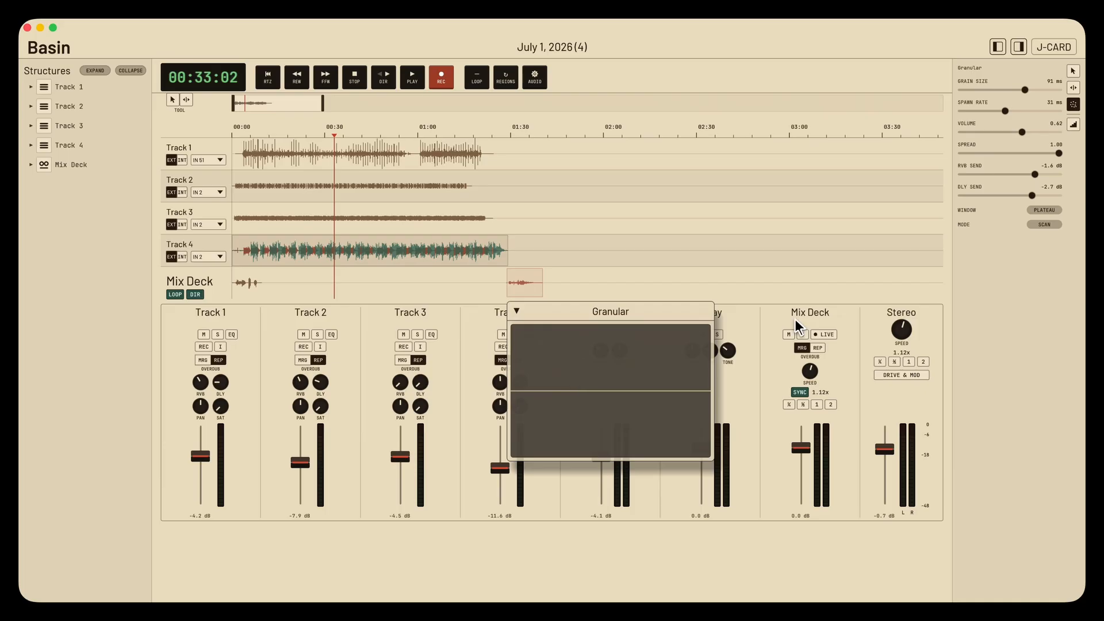
# - Record a live granular performance over track playback onto the Mix Deck from about 00:33 to 00:40, and stop recording
pyautogui.click(826, 336)
pyautogui.press('space')
pyautogui.moveTo(591, 354); pyautogui.dragTo(568, 340)
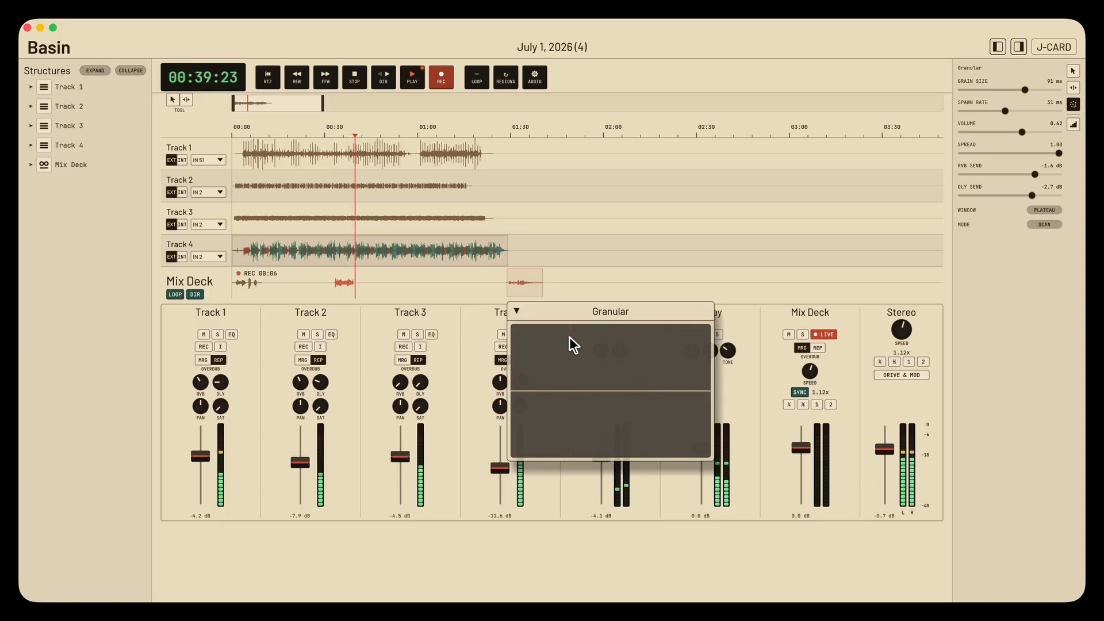
pyautogui.press('space')
pyautogui.click(821, 333)
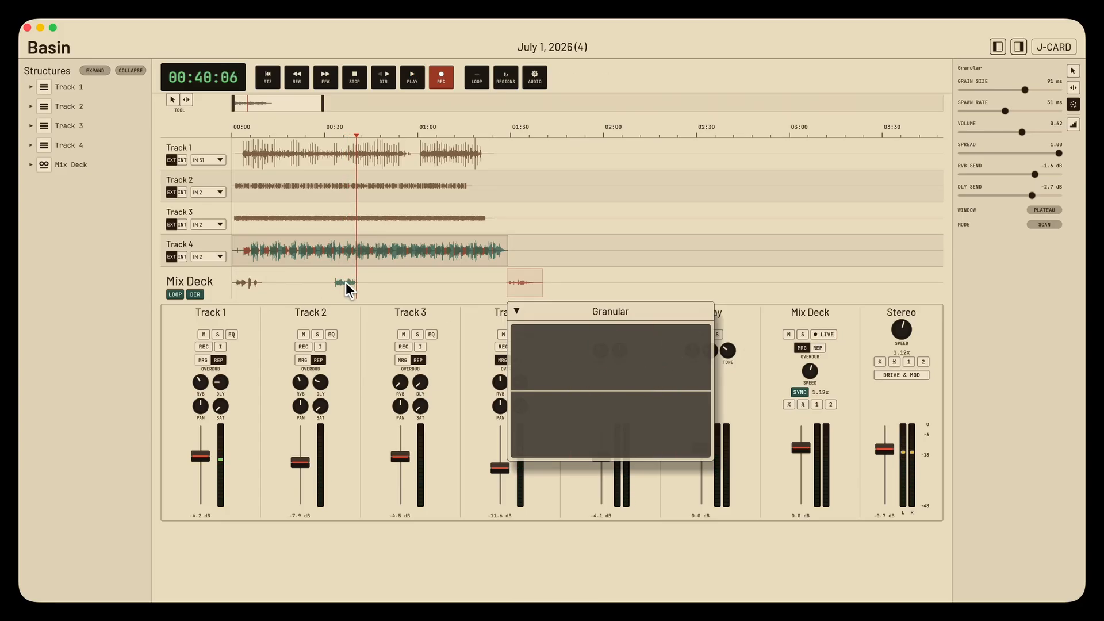
# - Move the new Mix Deck recording to about 01:46 using the Pointer tool, and audition it
pyautogui.click(173, 102)
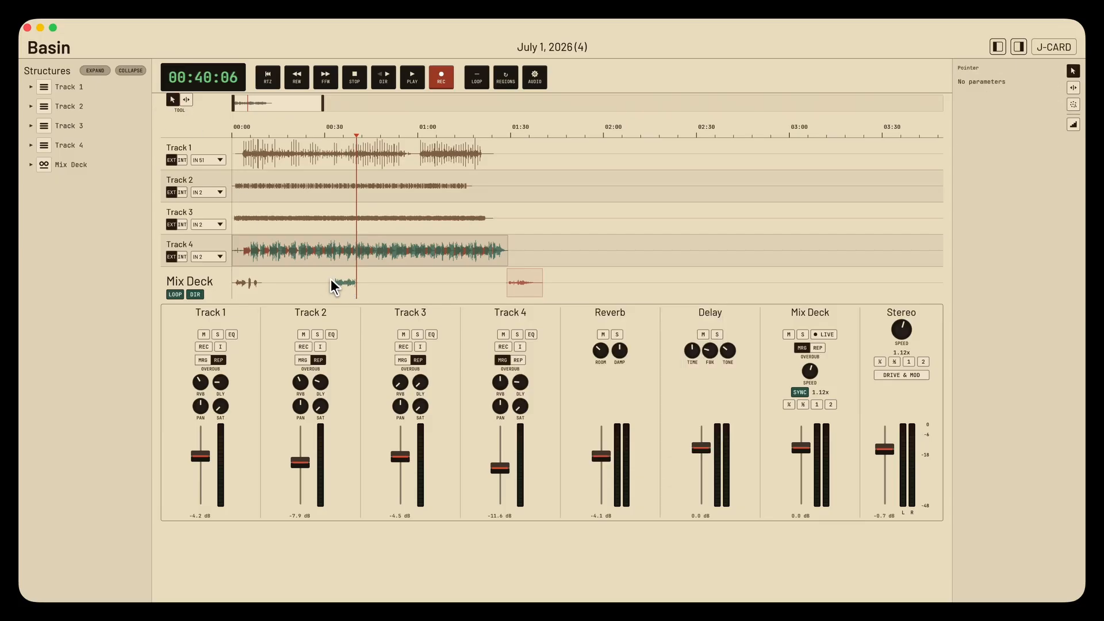
pyautogui.moveTo(340, 280); pyautogui.dragTo(568, 282)
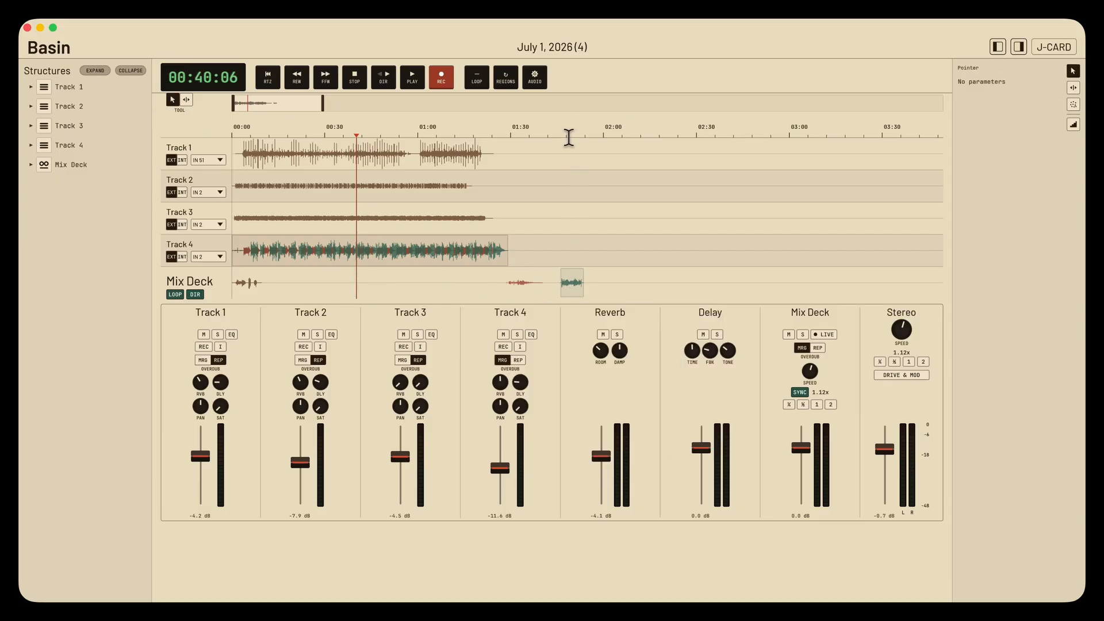
pyautogui.click(568, 138)
pyautogui.press('space')
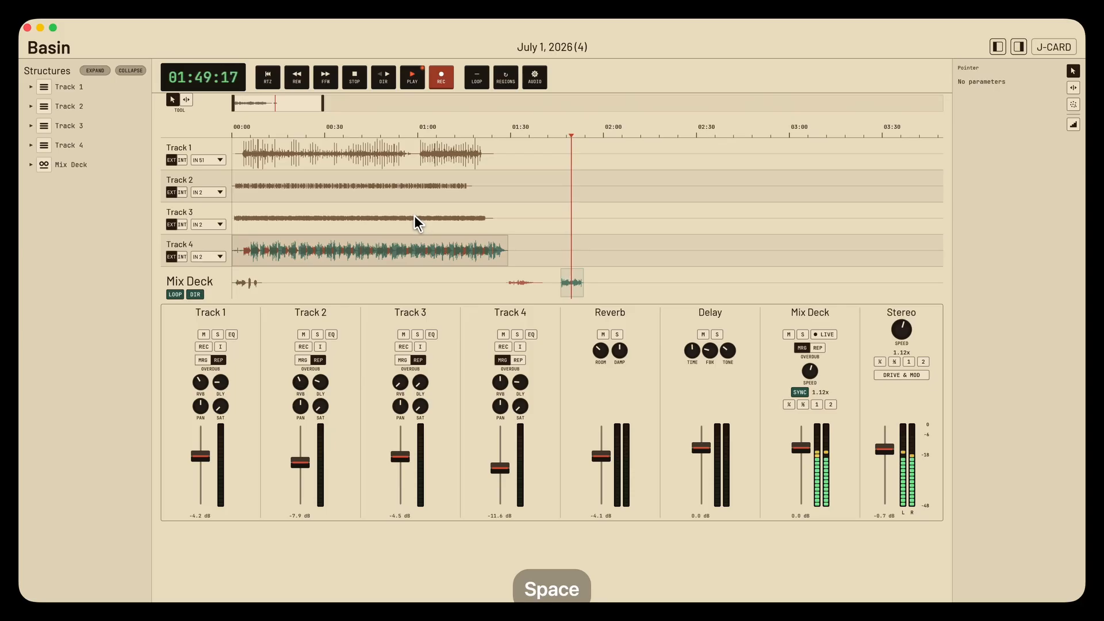
pyautogui.press('space')
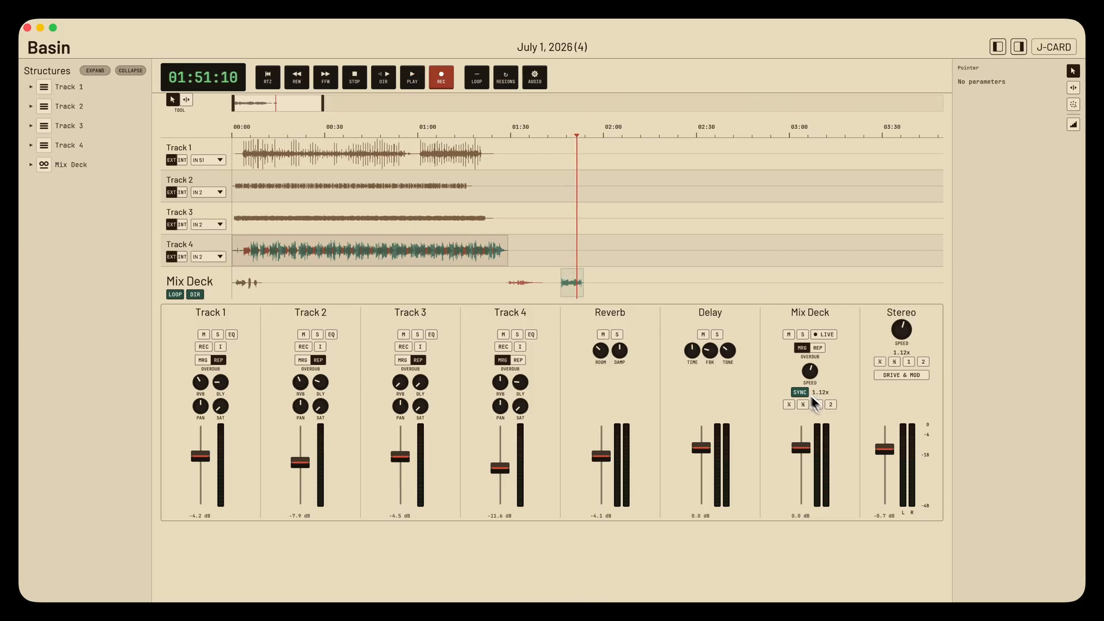
# - Set the Mix Deck speed to 1x and audition the clip at 01:46
pyautogui.click(818, 404)
pyautogui.click(564, 137)
pyautogui.press('space')
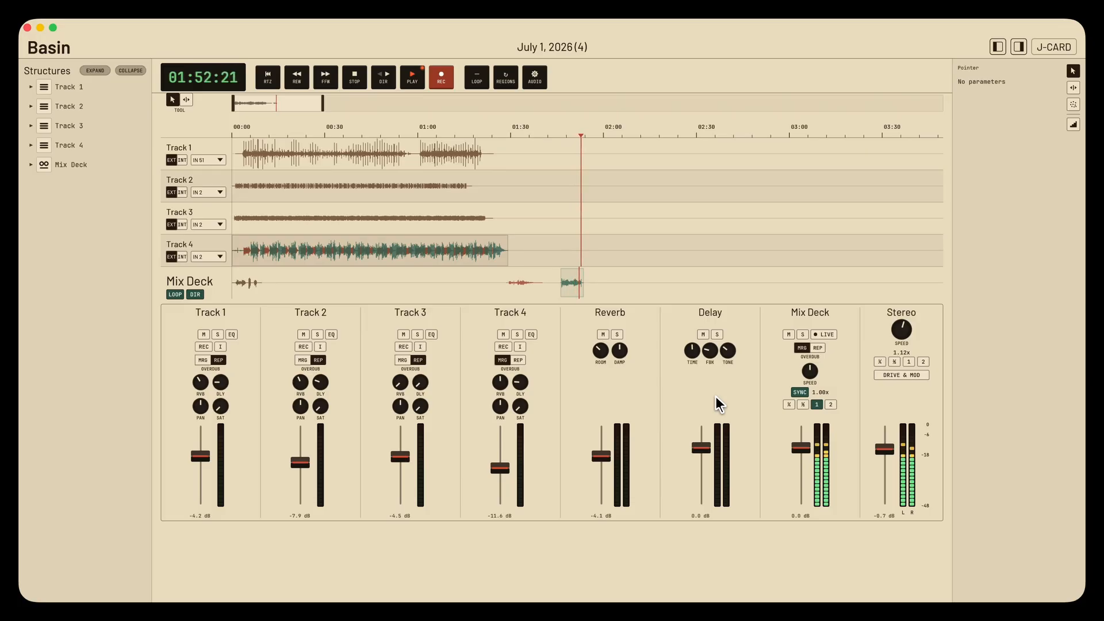
pyautogui.press('space')
pyautogui.click(348, 128)
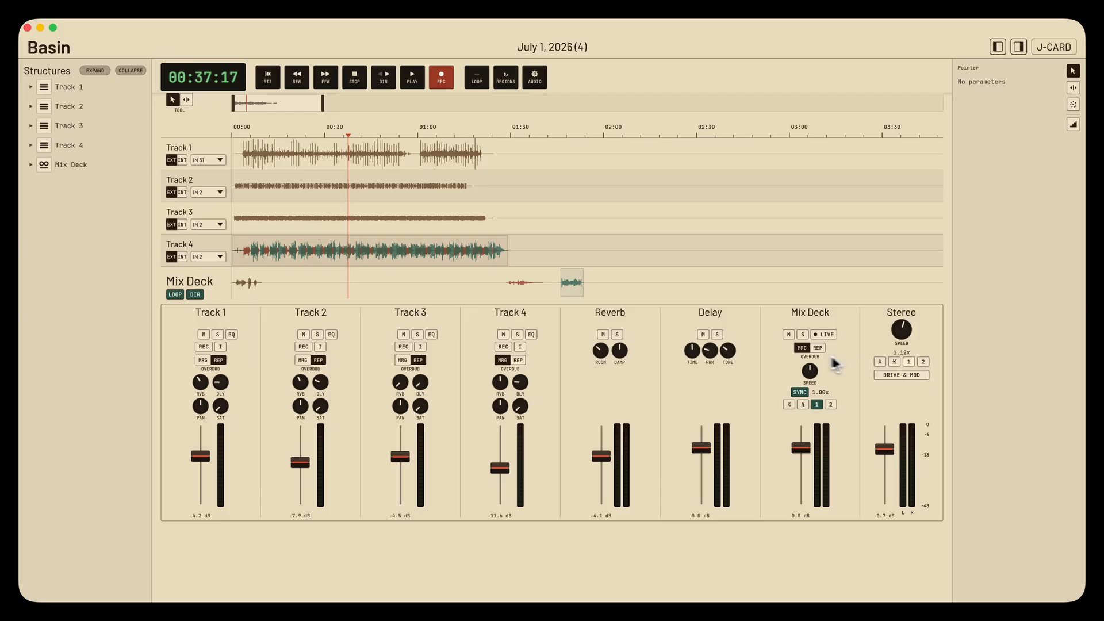
pyautogui.click(566, 129)
pyautogui.click(390, 130)
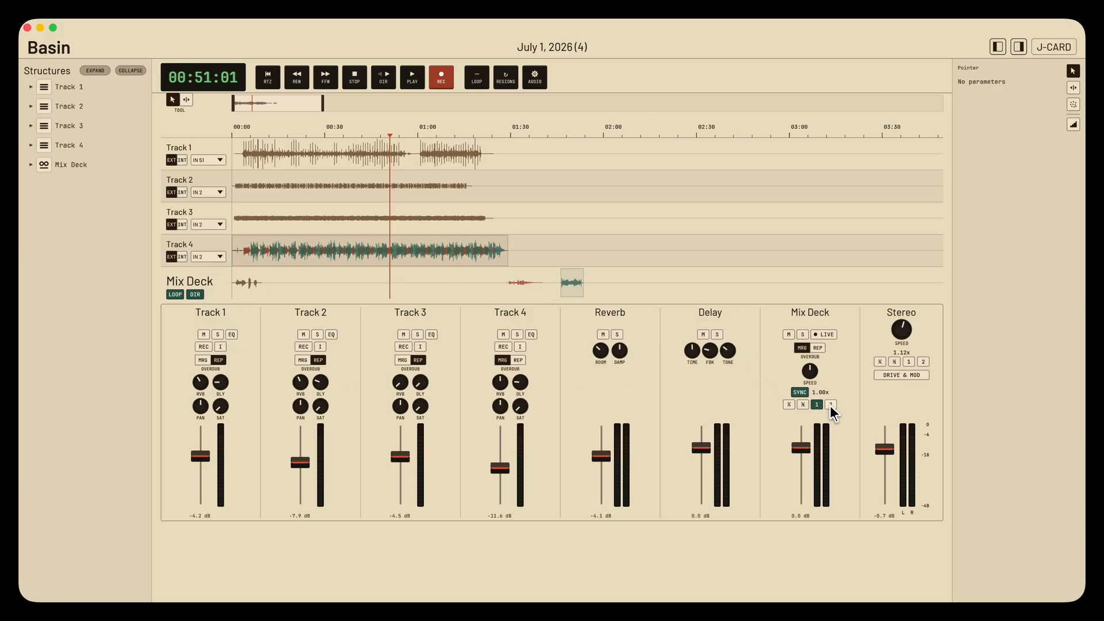
pyautogui.click(573, 128)
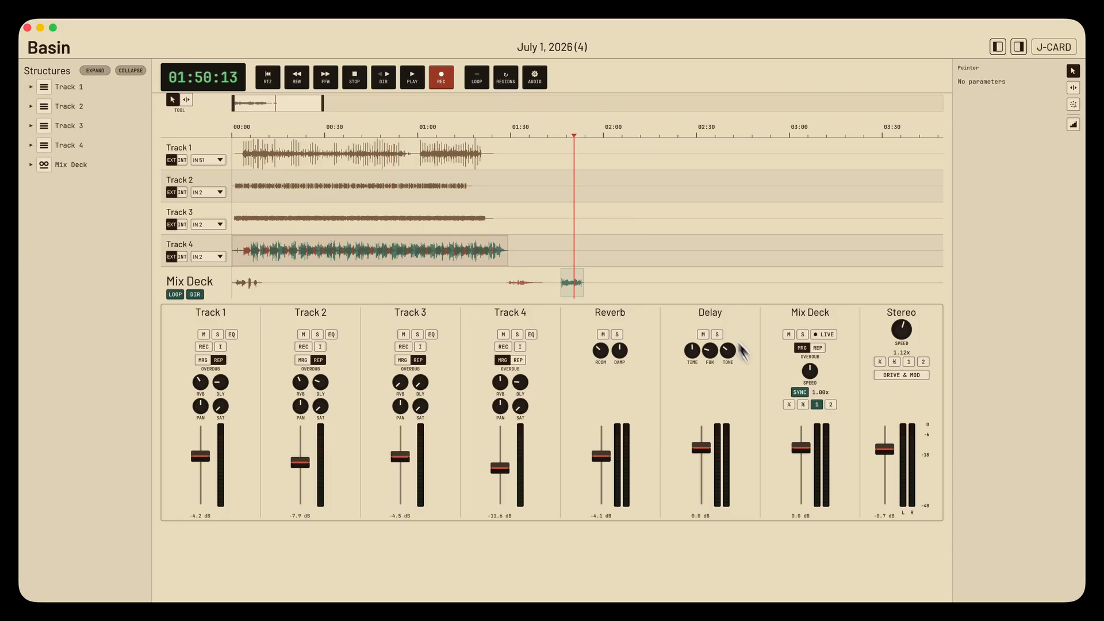
# - Set the Mix Deck speed to 2x, record its playback live over the clip at 01:46, and stop recording
pyautogui.click(831, 405)
pyautogui.click(586, 134)
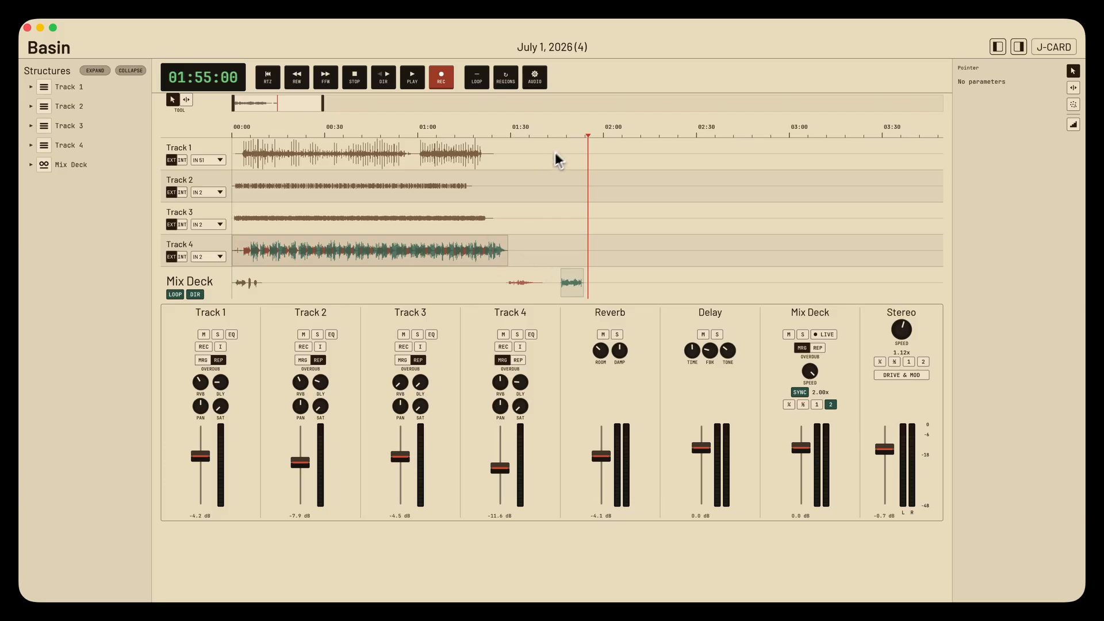
pyautogui.press('space')
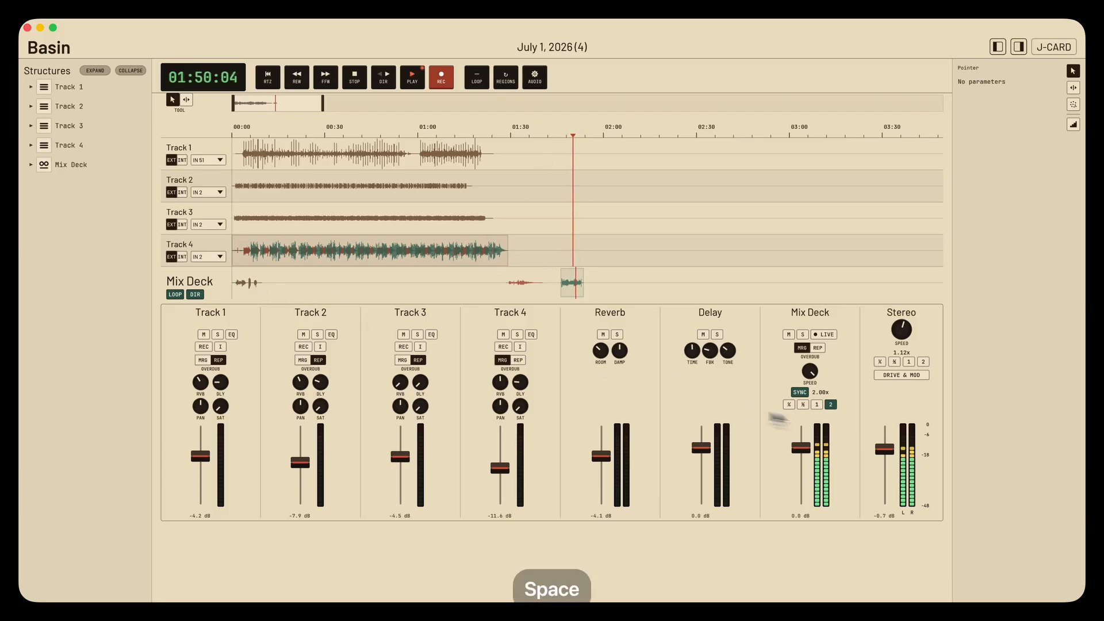
pyautogui.click(828, 334)
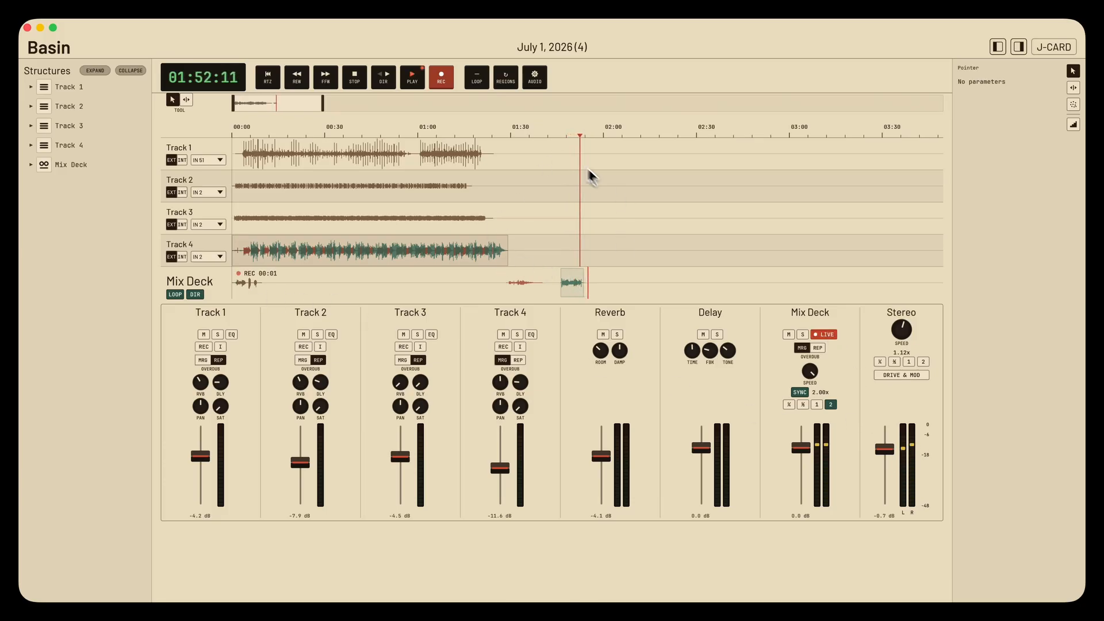
pyautogui.click(566, 137)
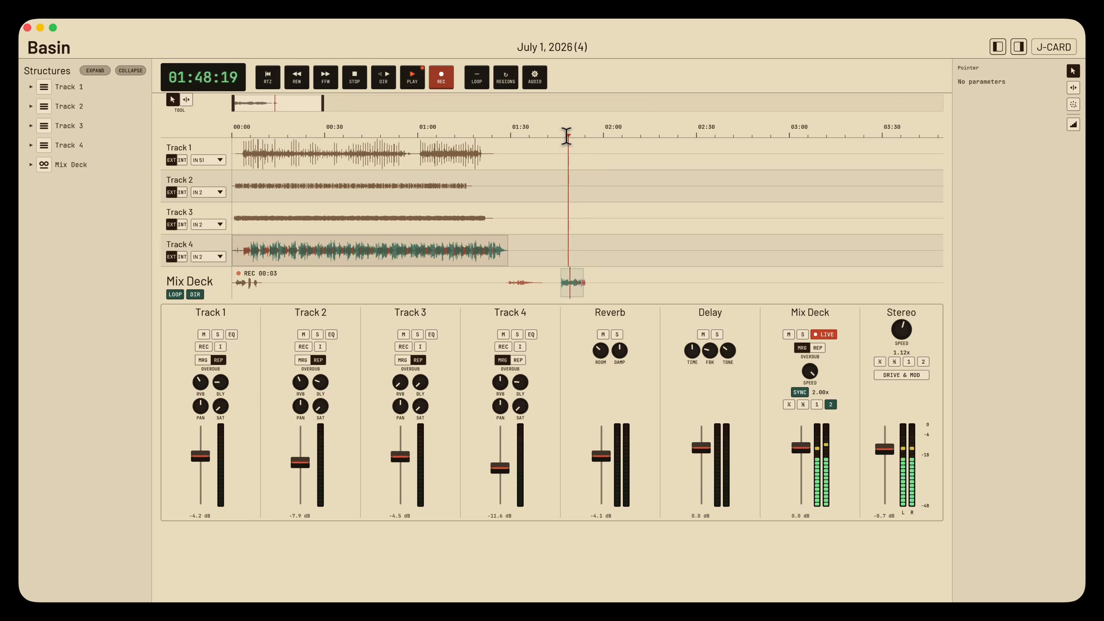
pyautogui.press('space')
pyautogui.click(828, 334)
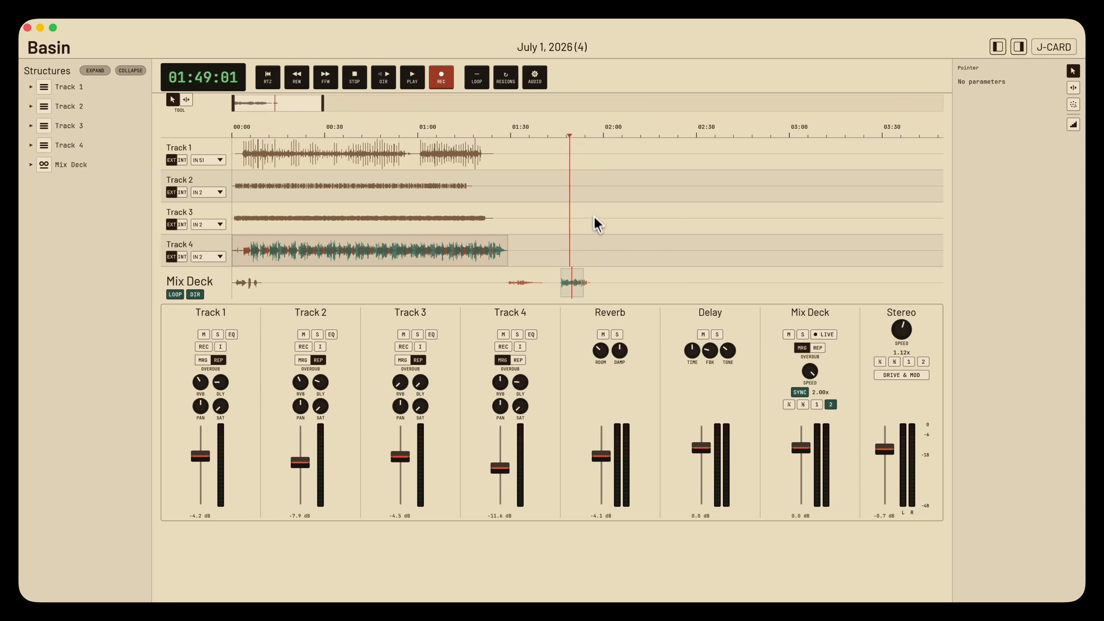
# - Audition the new overdub from about 01:53, set the Mix Deck speed to 1x, and audition it again
pyautogui.click(584, 138)
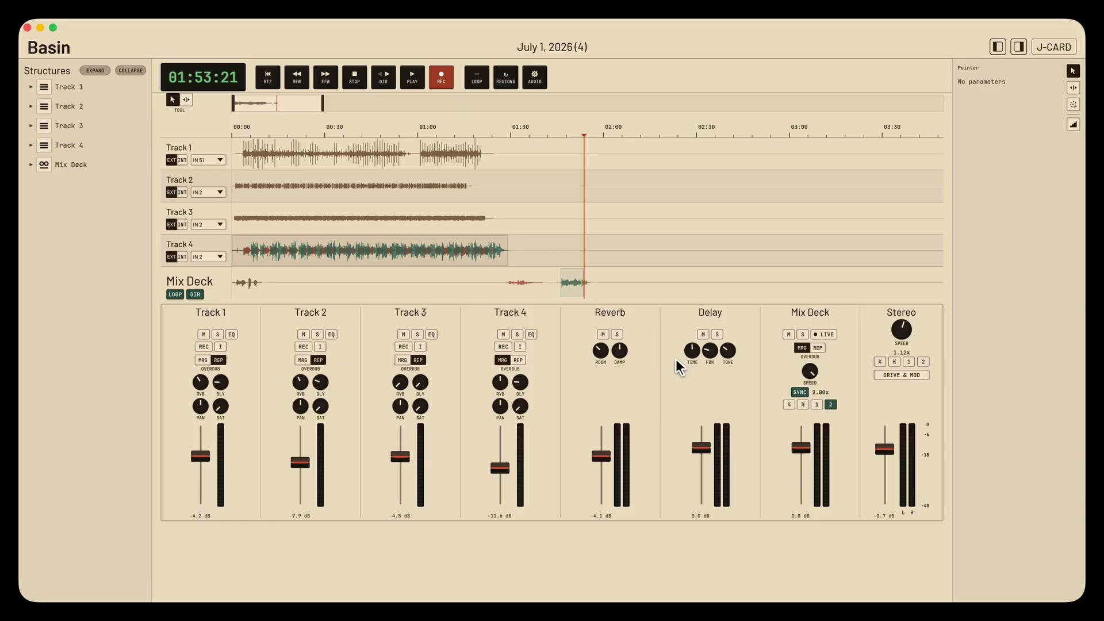
pyautogui.press('space')
pyautogui.press('space')
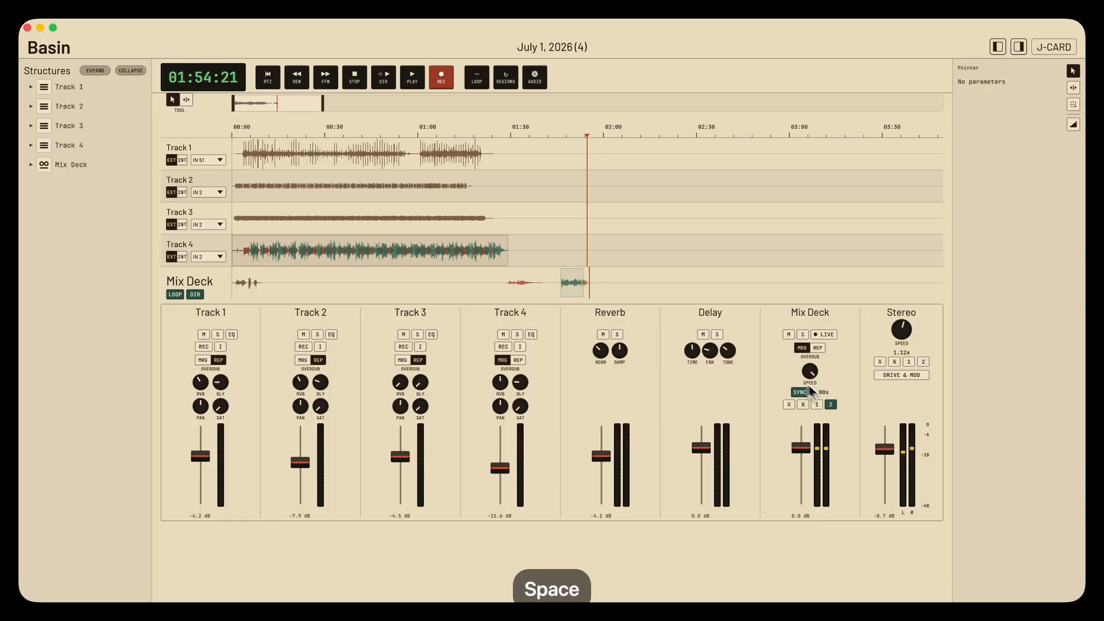
pyautogui.click(815, 405)
pyautogui.click(583, 133)
pyautogui.press('space')
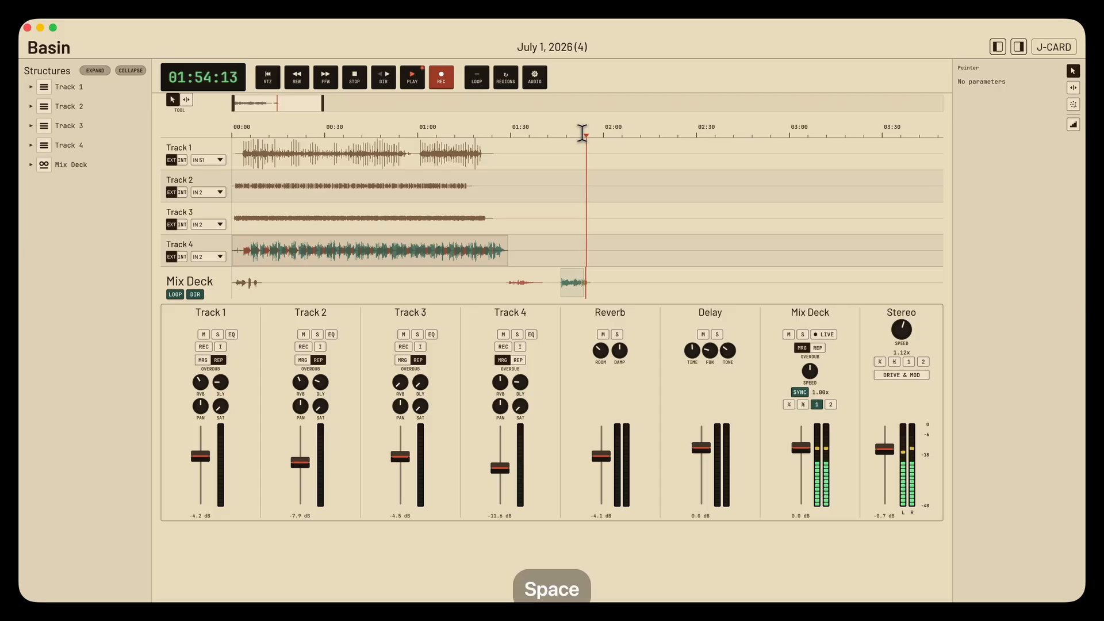
pyautogui.click(568, 132)
pyautogui.press('space')
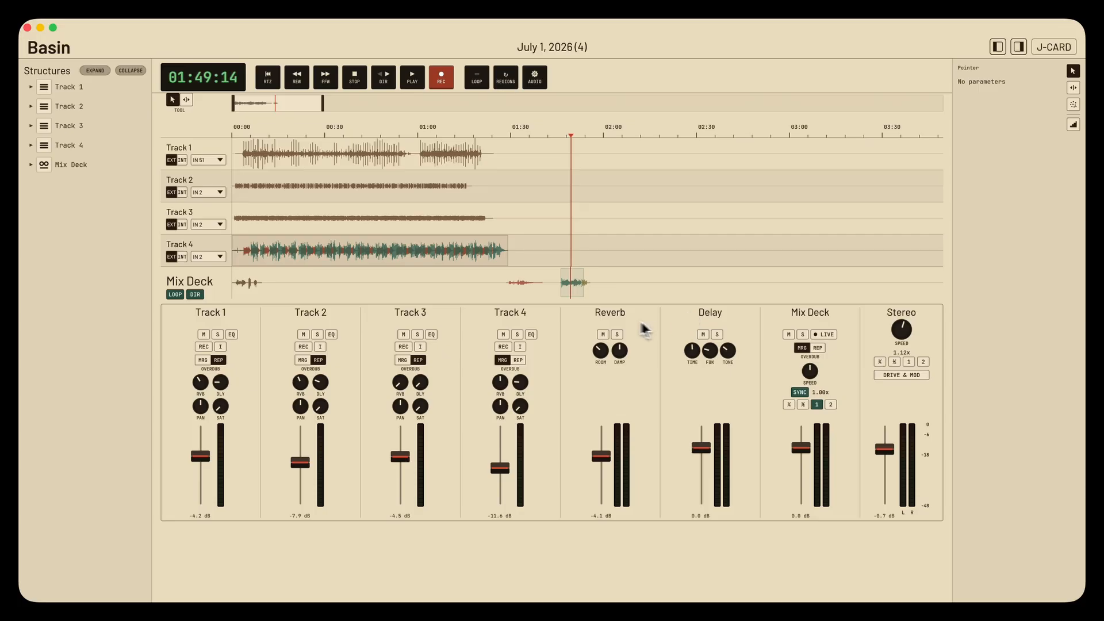
# - Stack all the Mix Deck clips at about 01:44 and group them into a crystal
pyautogui.moveTo(592, 284)
pyautogui.mouseDown()
pyautogui.moveTo(602, 285)
pyautogui.moveTo(575, 287)
pyautogui.mouseUp()
pyautogui.moveTo(246, 283); pyautogui.dragTo(608, 284)
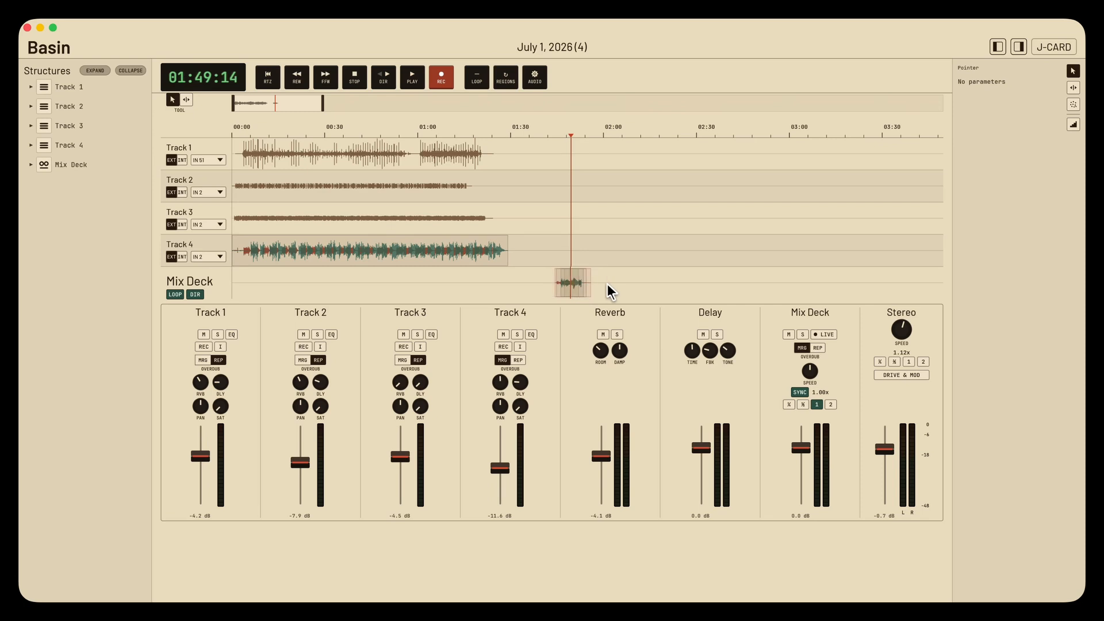
pyautogui.press('super+g')
# - Mark a time region on the ruler around the grouped Mix Deck clips and audition the group
pyautogui.press('space')
pyautogui.press('space')
pyautogui.moveTo(551, 136); pyautogui.dragTo(590, 135)
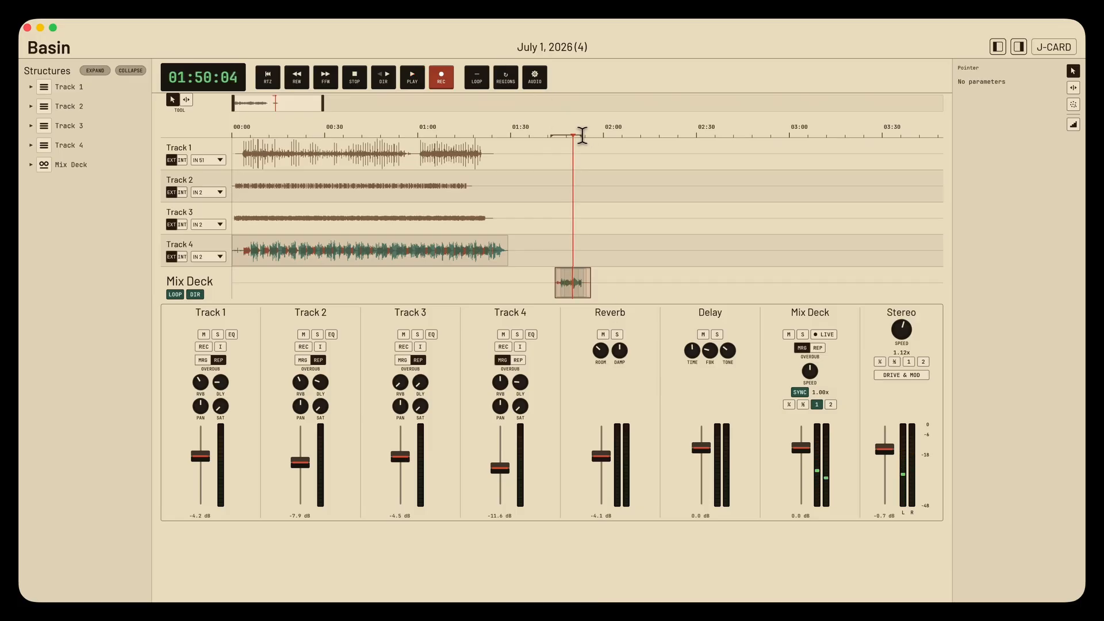
pyautogui.press('space')
pyautogui.press('space')
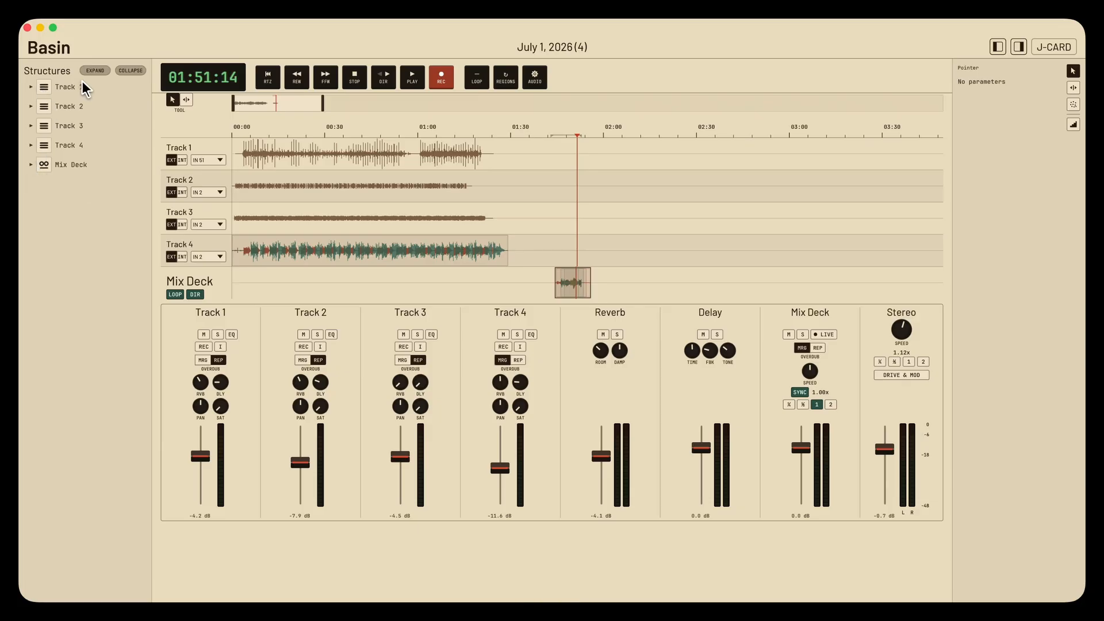
# - Expand the Mix Deck's grouped crystal in the Structures list and open layer L7's parameters
pyautogui.click(32, 163)
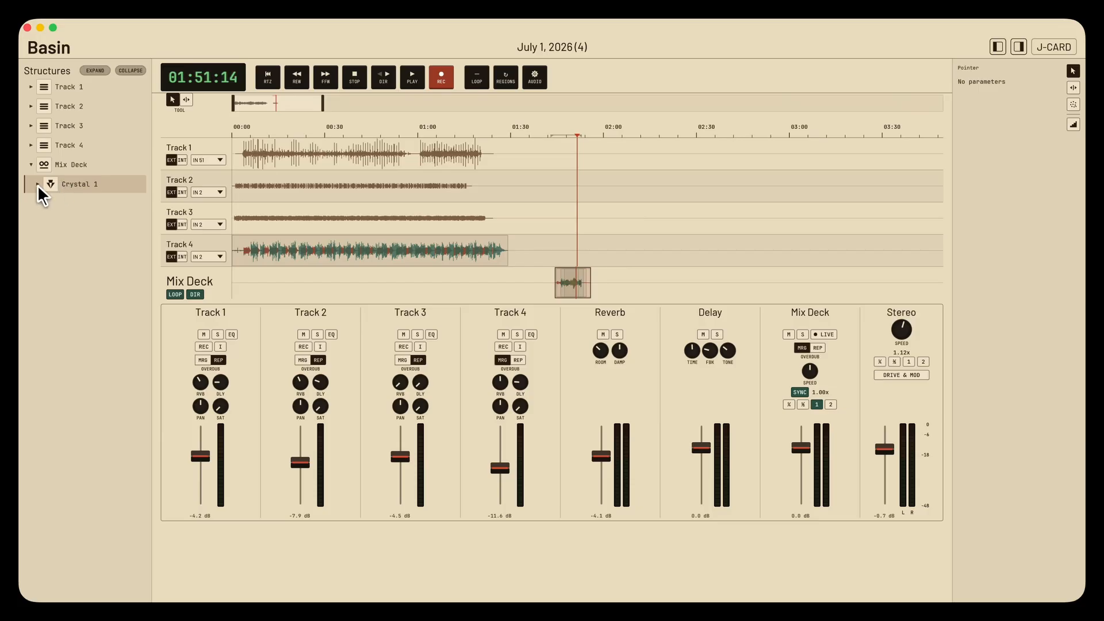
pyautogui.click(37, 184)
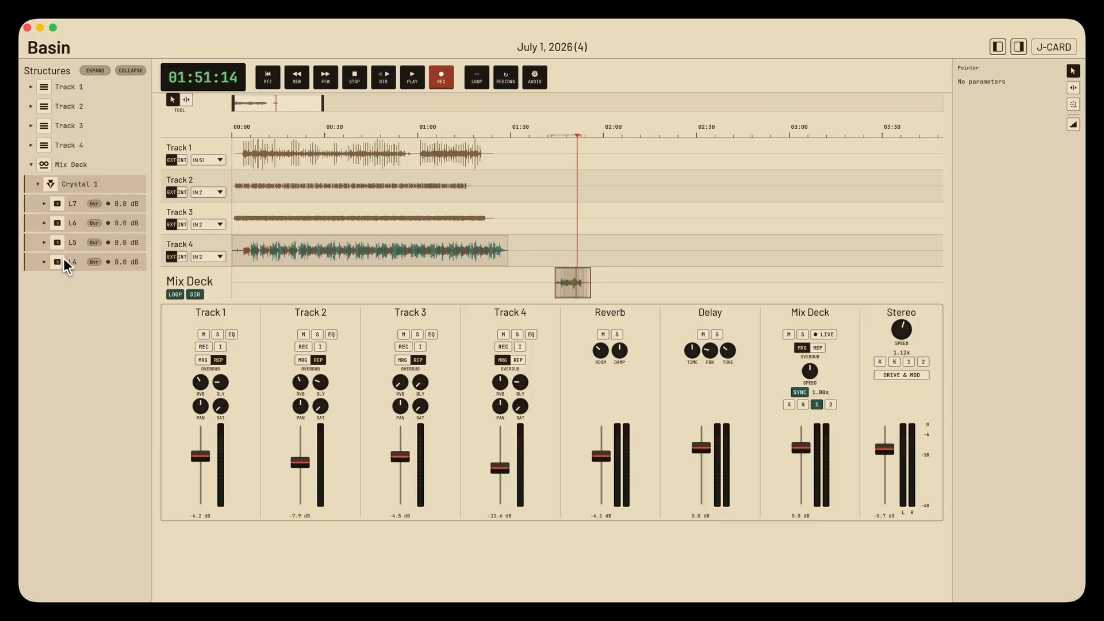
pyautogui.click(44, 204)
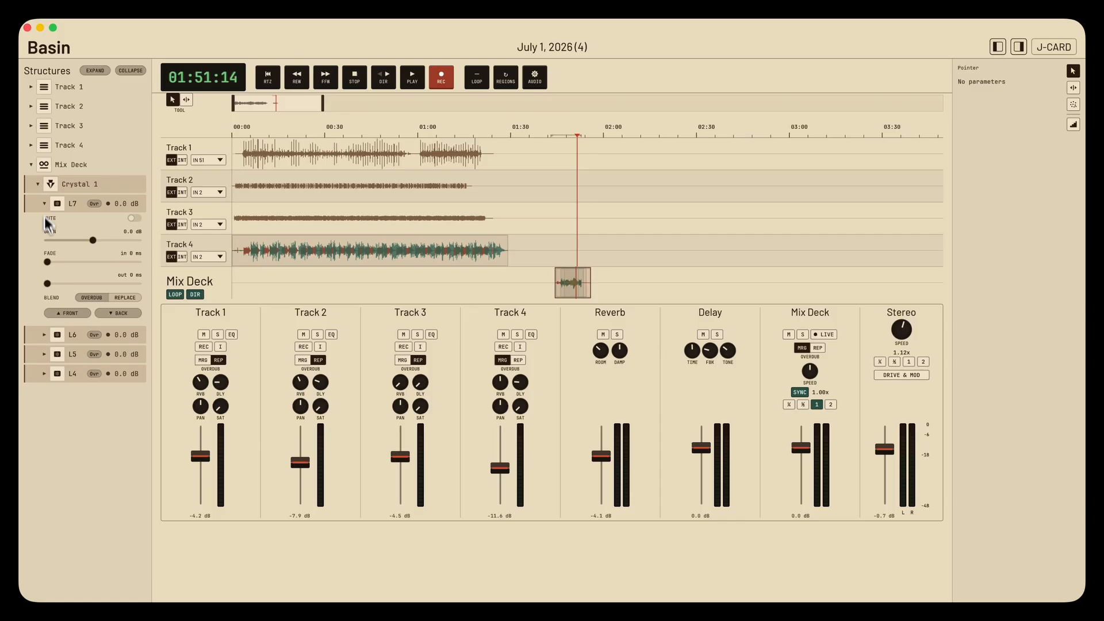
# - Open the parameters of layers L6, L5 and L4 in the Mix Deck's crystal
pyautogui.click(45, 333)
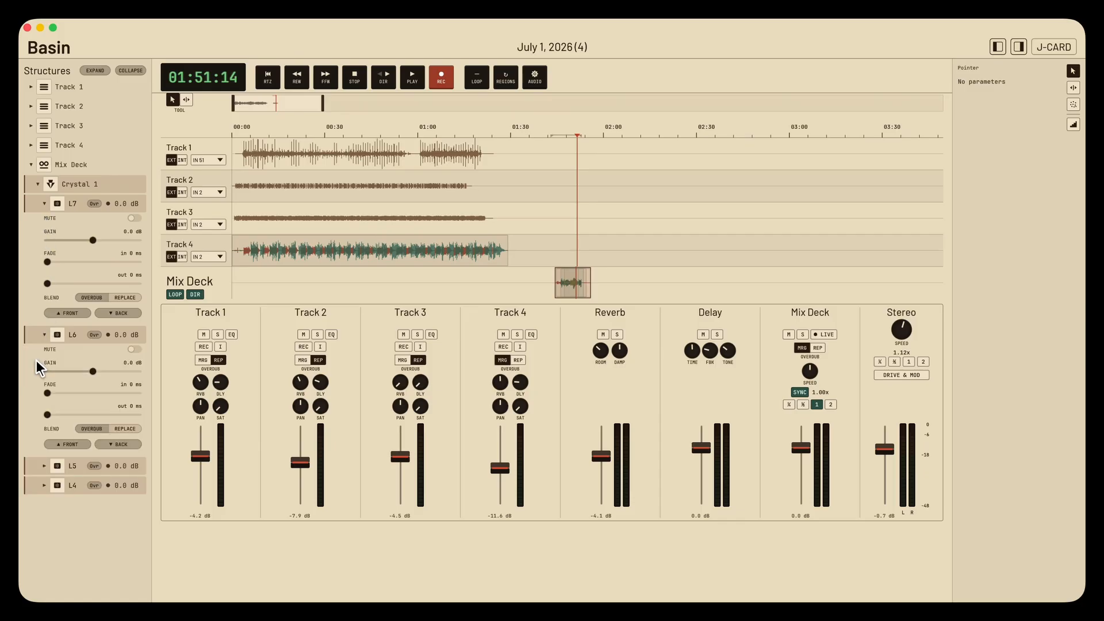
pyautogui.click(45, 466)
pyautogui.scroll(-1, 48, 522)
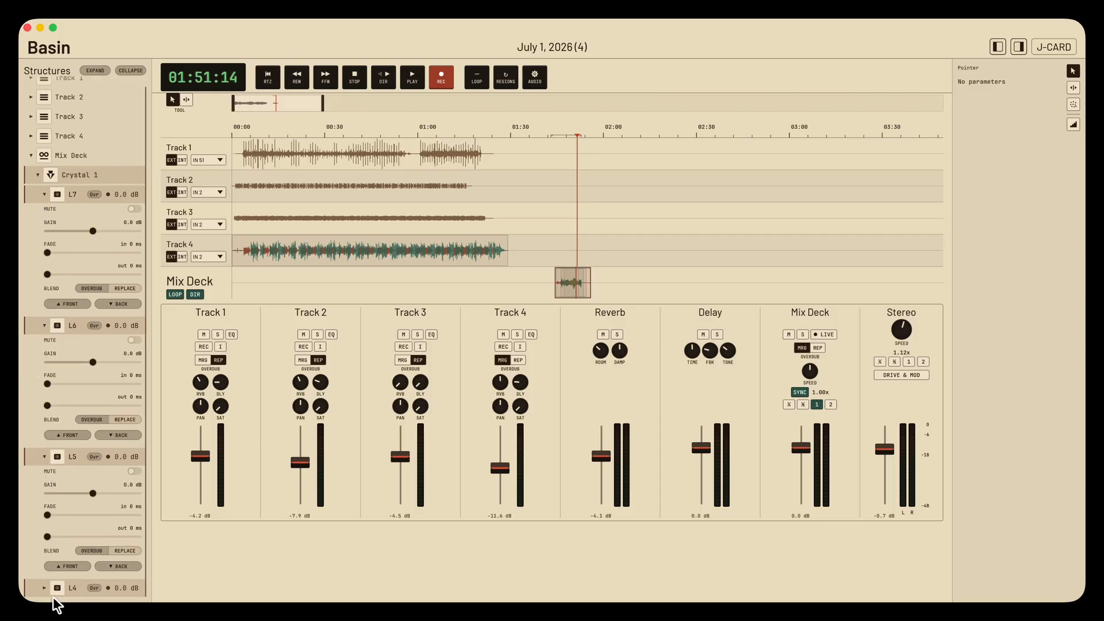
pyautogui.click(45, 588)
# - Try different gain levels on the Mix Deck crystal's layer L6, reset its gain to 0.0 dB, and select the layer
pyautogui.moveTo(81, 364); pyautogui.dragTo(30, 364)
pyautogui.moveTo(103, 363); pyautogui.dragTo(79, 362)
pyautogui.doubleClick(78, 361)
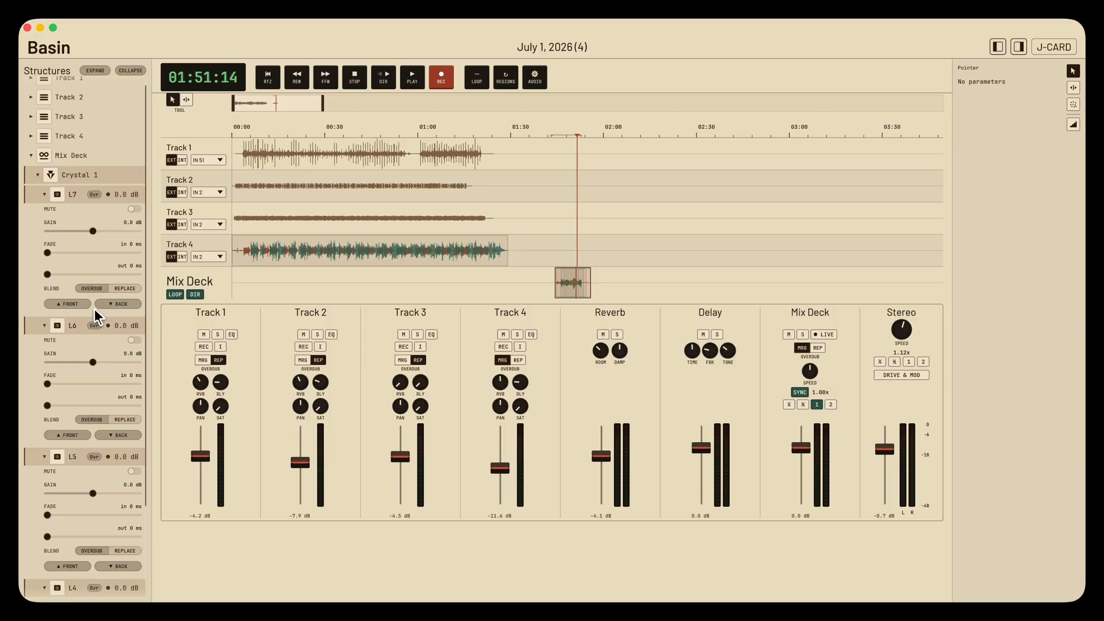
pyautogui.click(70, 323)
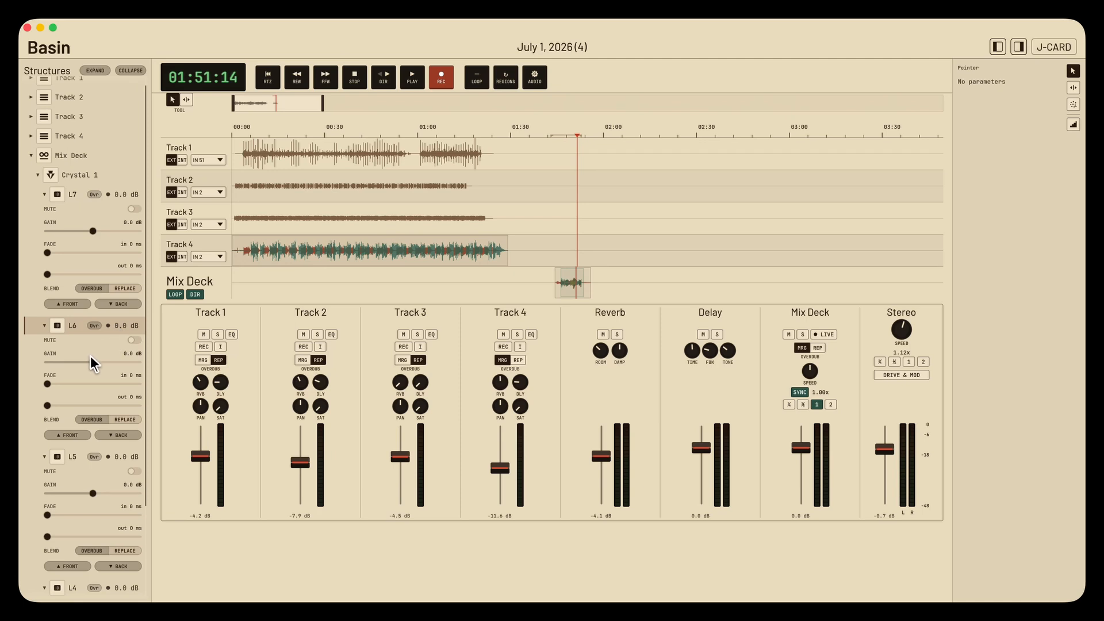
# - Collapse the Mix Deck's crystal, expand every entry in the Structures list, and toggle the mute of Track 1's L0 clip
pyautogui.click(38, 175)
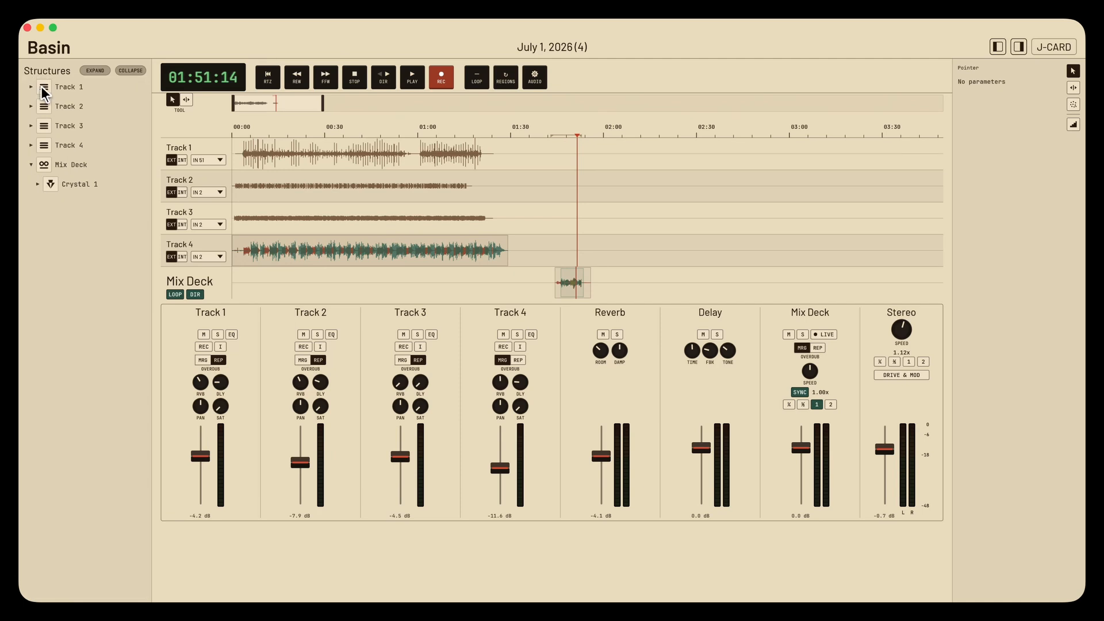
pyautogui.click(92, 72)
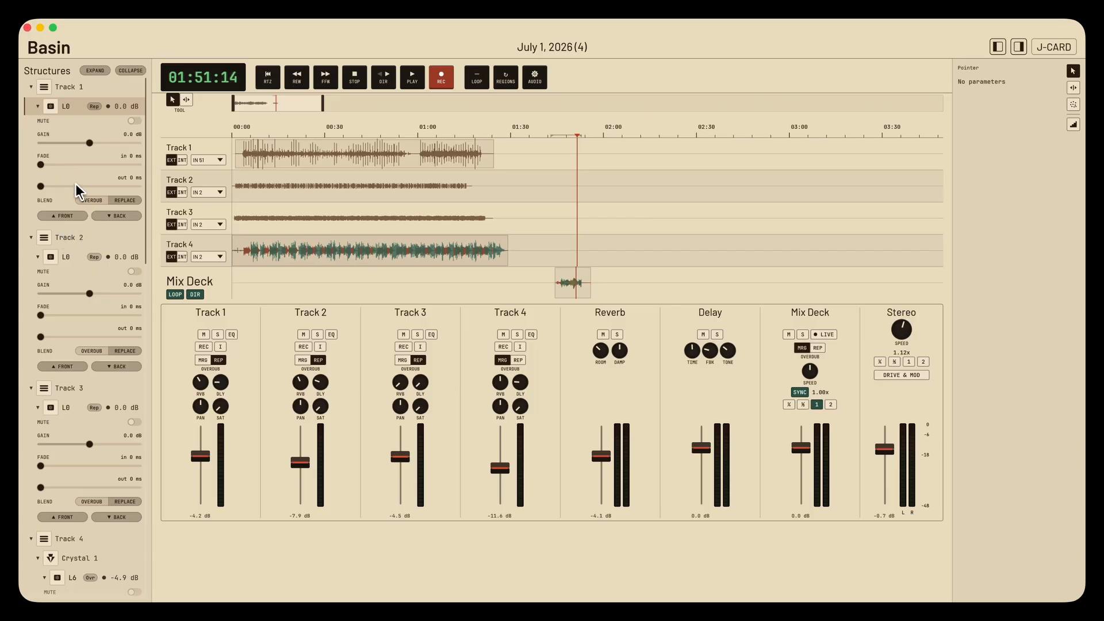
pyautogui.click(134, 121)
pyautogui.click(134, 121)
# - Play from about 00:10 and toggle the mute of Track 1's L0 clip on and off during playback
pyautogui.click(259, 135)
pyautogui.press('space')
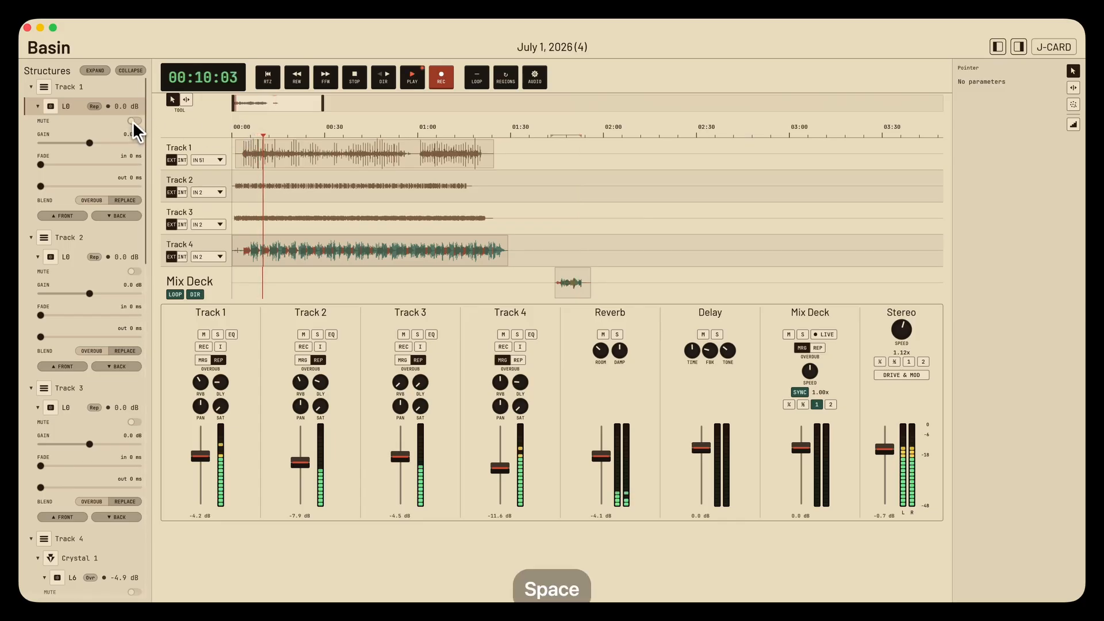
pyautogui.click(132, 122)
pyautogui.click(133, 122)
pyautogui.click(133, 123)
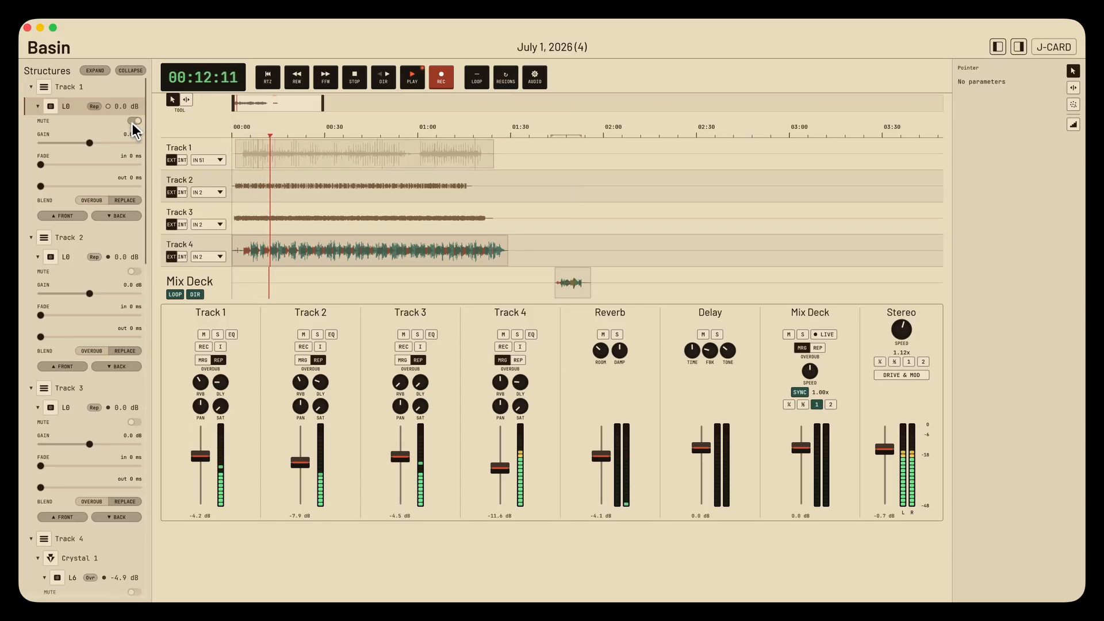
pyautogui.click(134, 121)
# - Try a lower gain on Track 1's L0 clip, reset it to 0.0 dB, and toggle its mute before stopping playback
pyautogui.moveTo(89, 143); pyautogui.dragTo(69, 143)
pyautogui.doubleClick(69, 143)
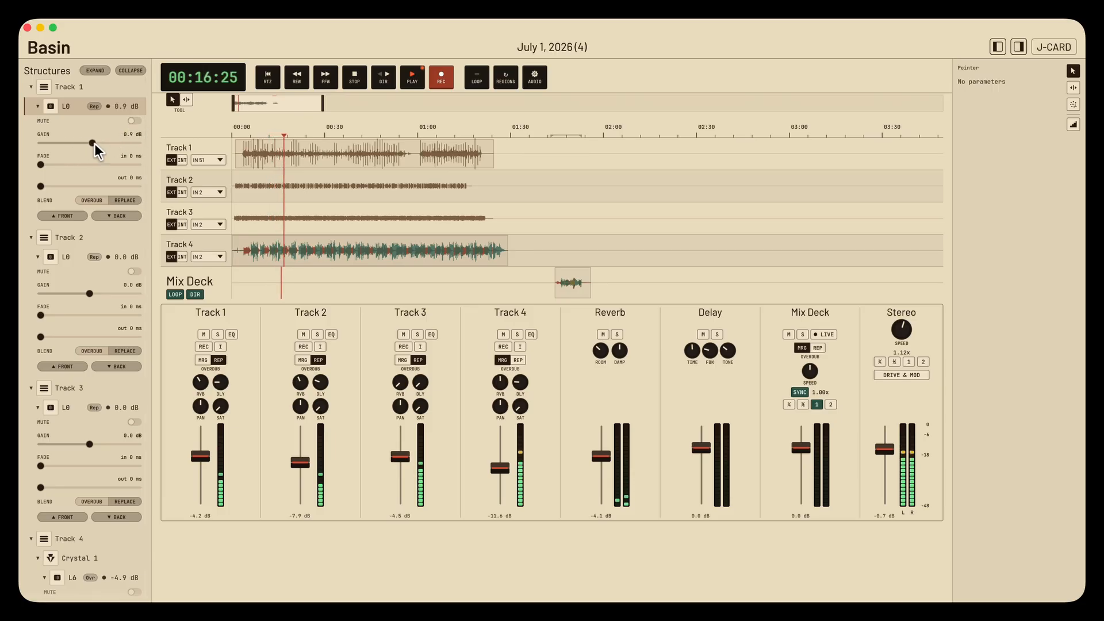
pyautogui.click(134, 121)
pyautogui.click(133, 123)
pyautogui.press('space')
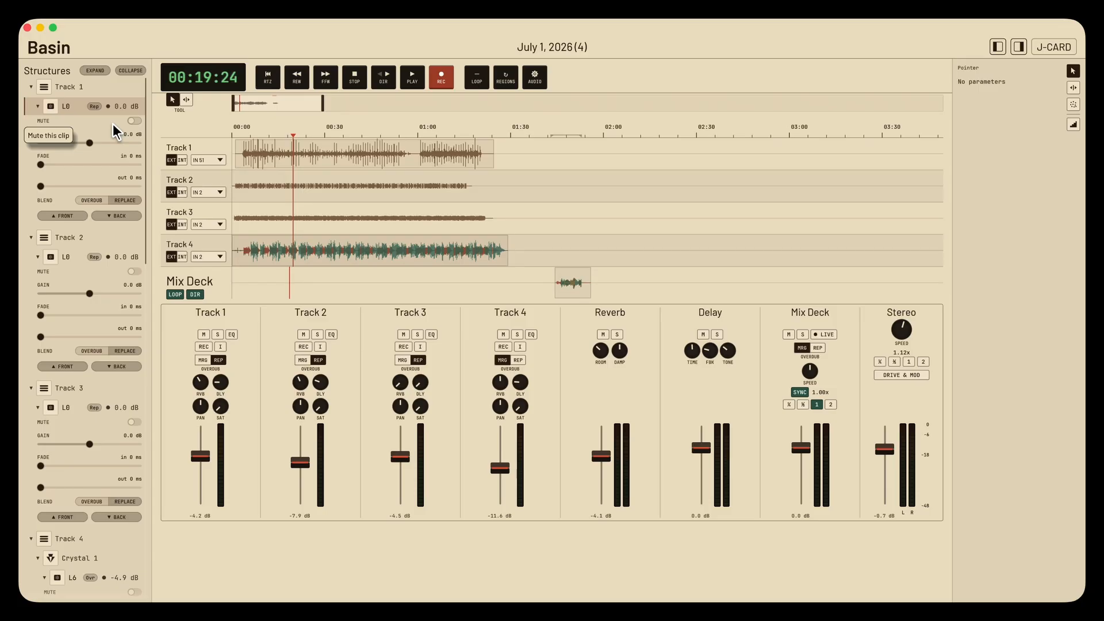
# - Collapse all entries in the Structures list and hide both the Structures and tools side panels
pyautogui.click(38, 107)
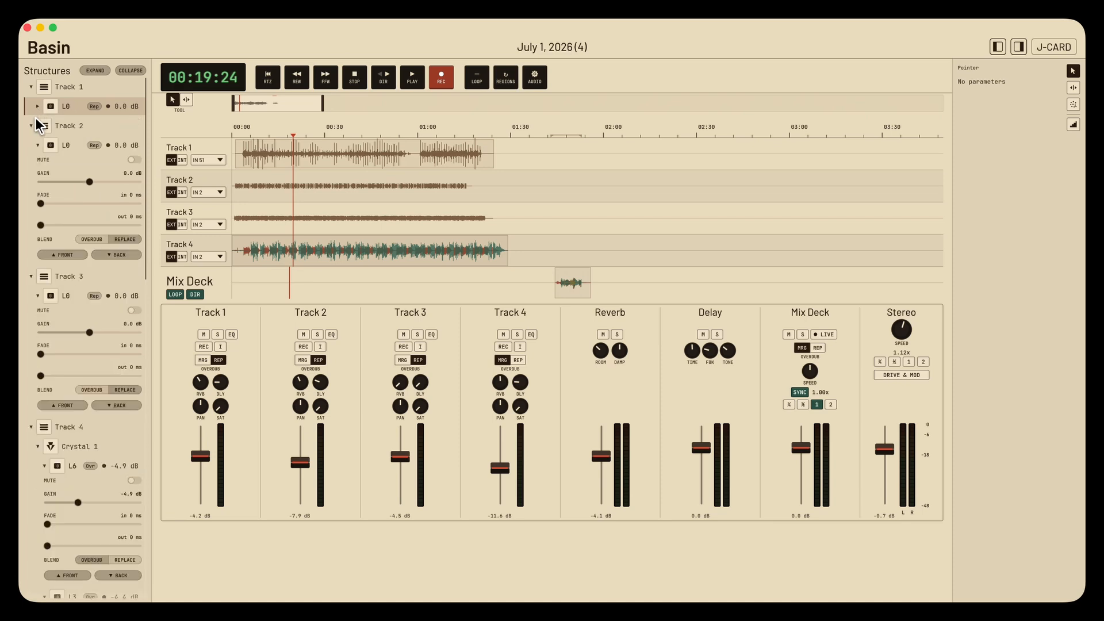
pyautogui.click(126, 73)
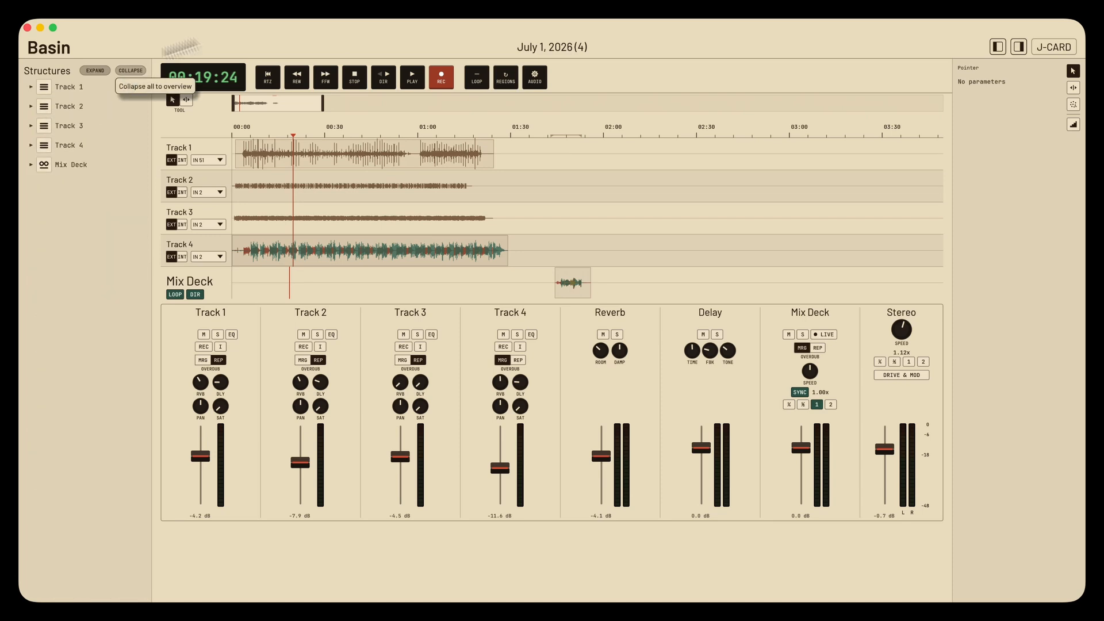
pyautogui.click(1019, 50)
pyautogui.click(999, 48)
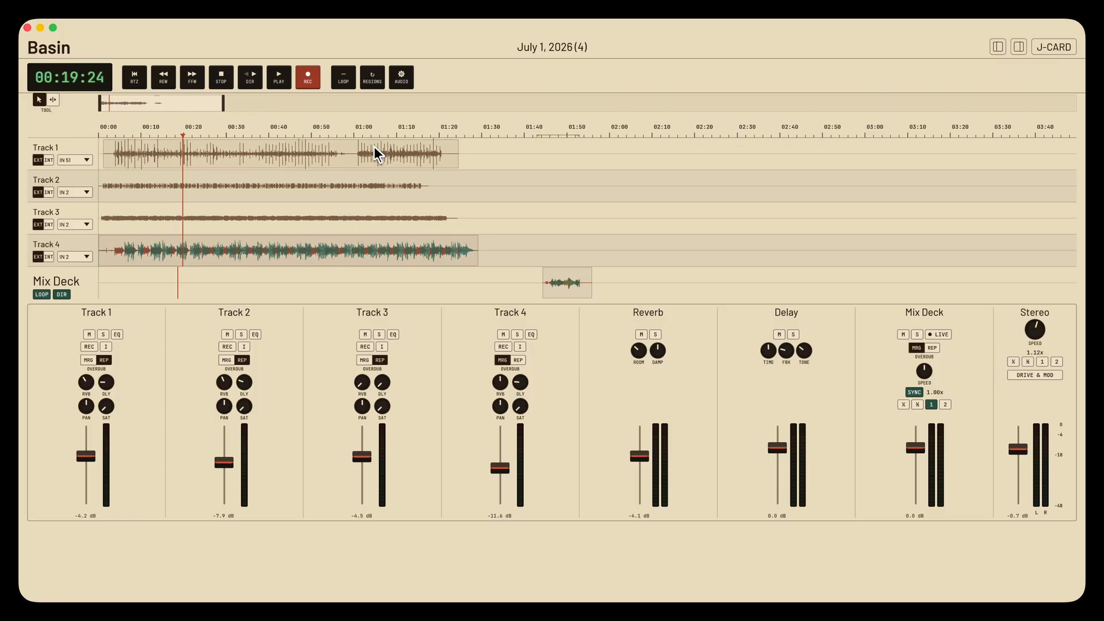
# - Play from about 01:06 and jump the playback on the ruler to about 01:04 and about 00:42
pyautogui.click(382, 132)
pyautogui.press('space')
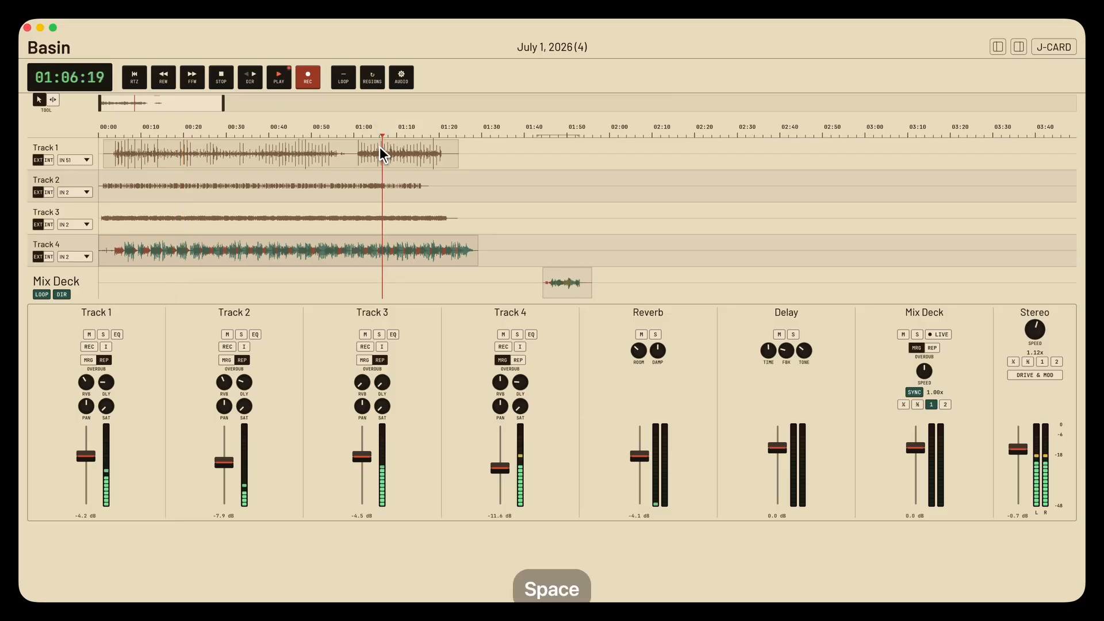
pyautogui.click(375, 141)
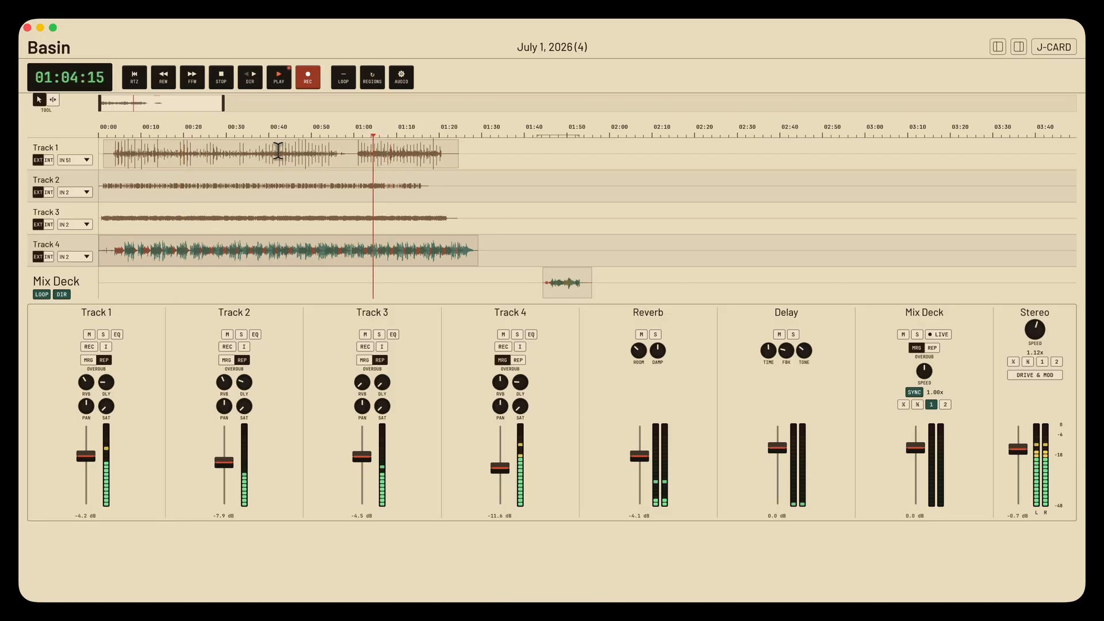
pyautogui.click(275, 143)
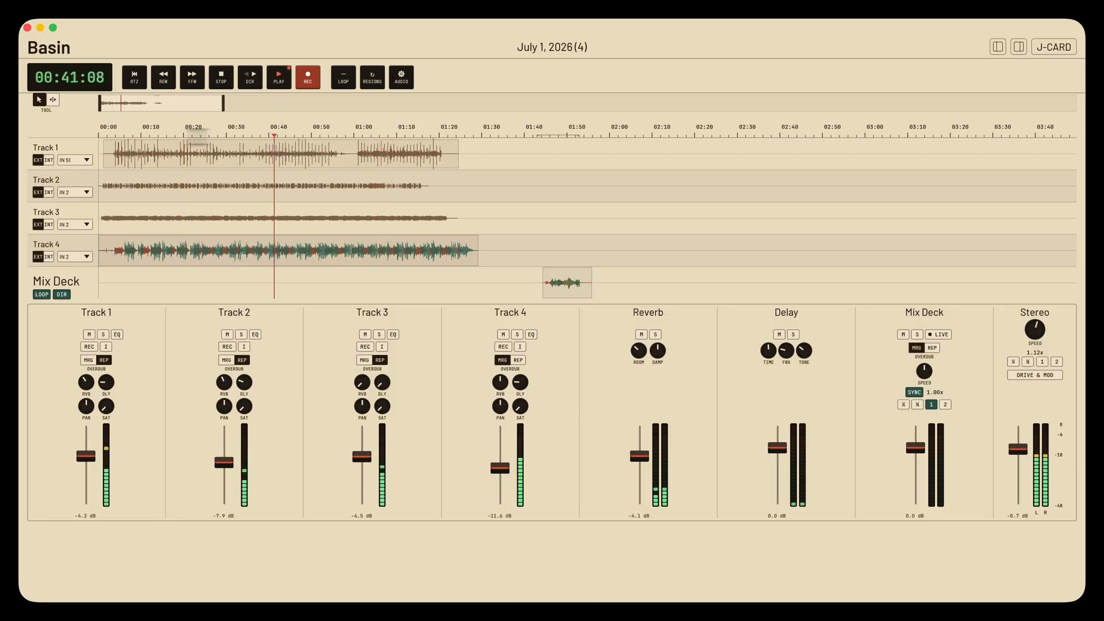
# - Stop playback, switch to the playhead-positioning tool beside the pointer, and play from about 00:25
pyautogui.click(53, 99)
pyautogui.press('space')
pyautogui.click(206, 141)
pyautogui.press('space')
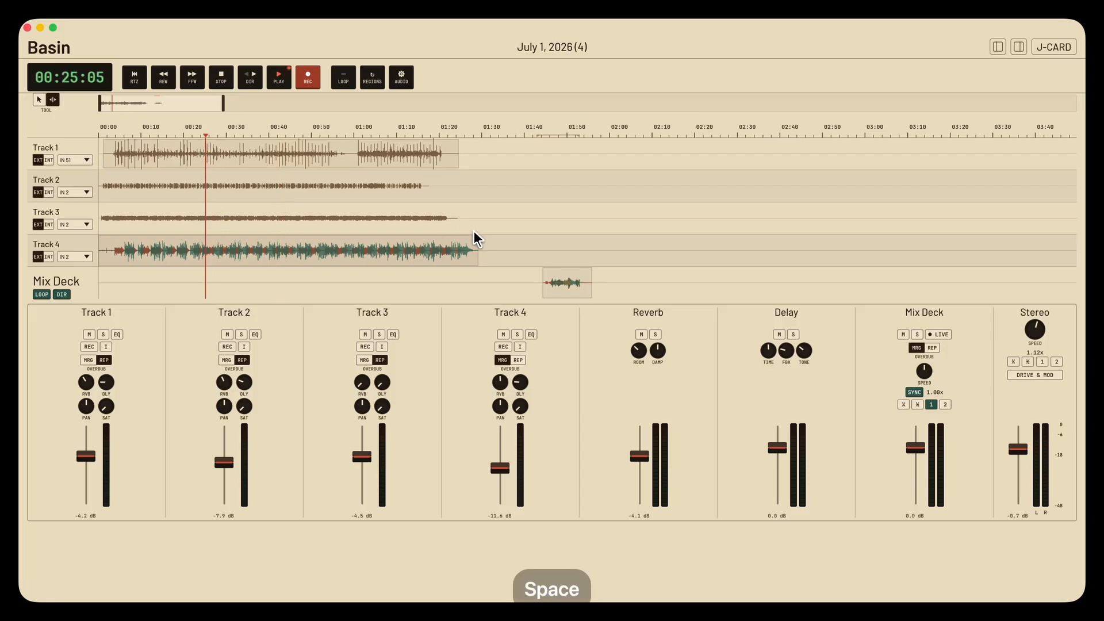
# - Jump the playhead between several positions in the track area during playback, ending at about 00:34, and stop
pyautogui.click(564, 219)
pyautogui.click(427, 213)
pyautogui.click(459, 213)
pyautogui.click(422, 214)
pyautogui.click(389, 214)
pyautogui.click(247, 212)
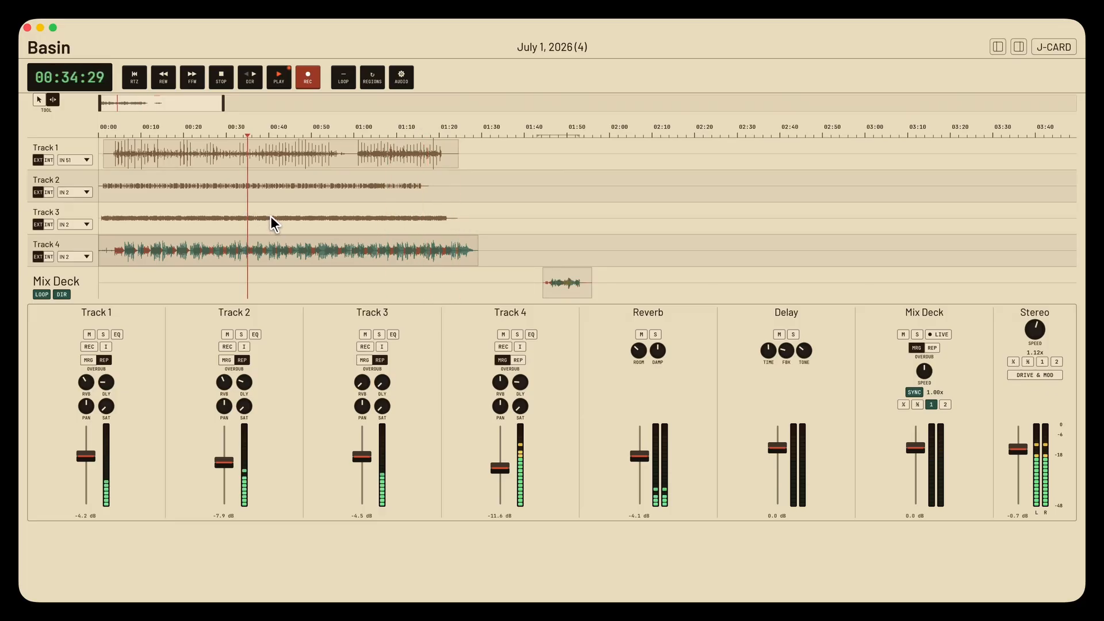
pyautogui.press('space')
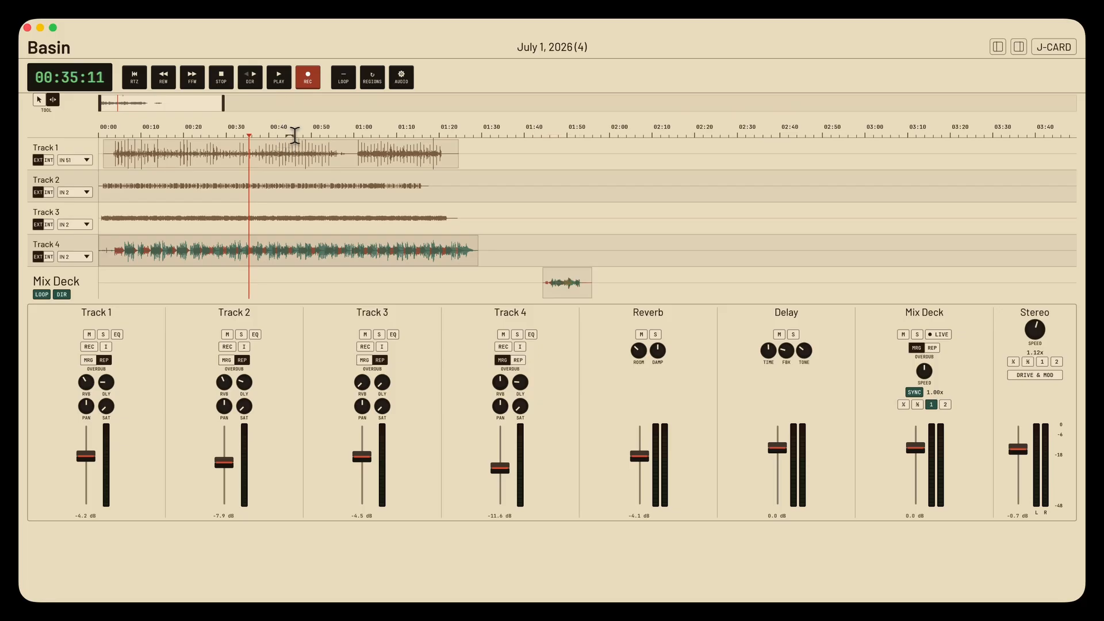
# - Turn on looping with a short region marked from about 00:44 to 00:45 and audition the loop
pyautogui.click(293, 133)
pyautogui.press('l')
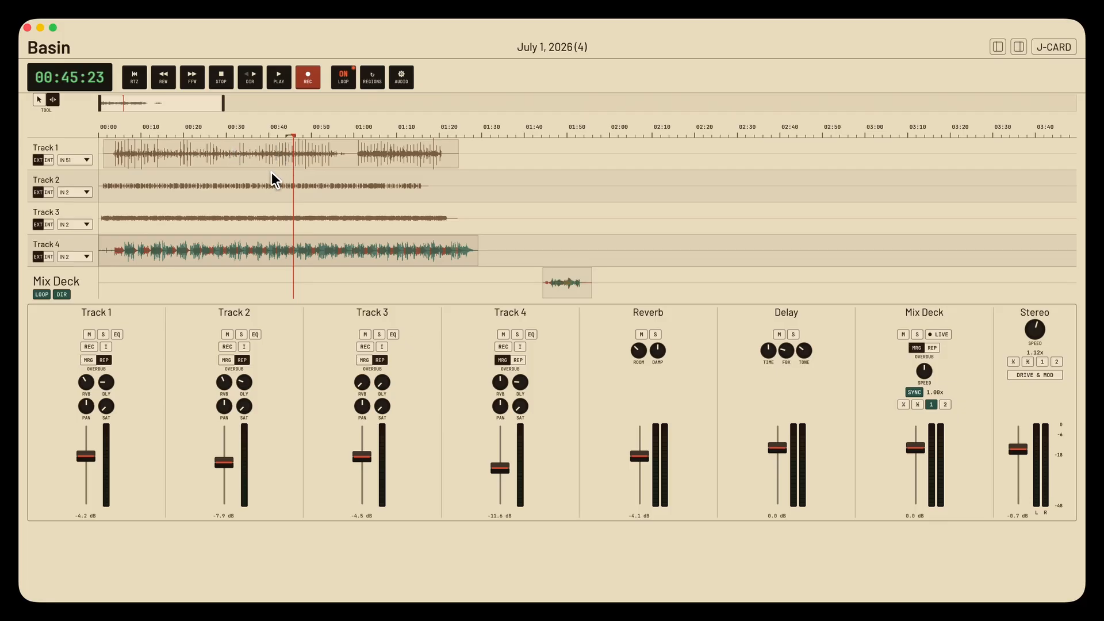
pyautogui.click(286, 137)
pyautogui.click(288, 136)
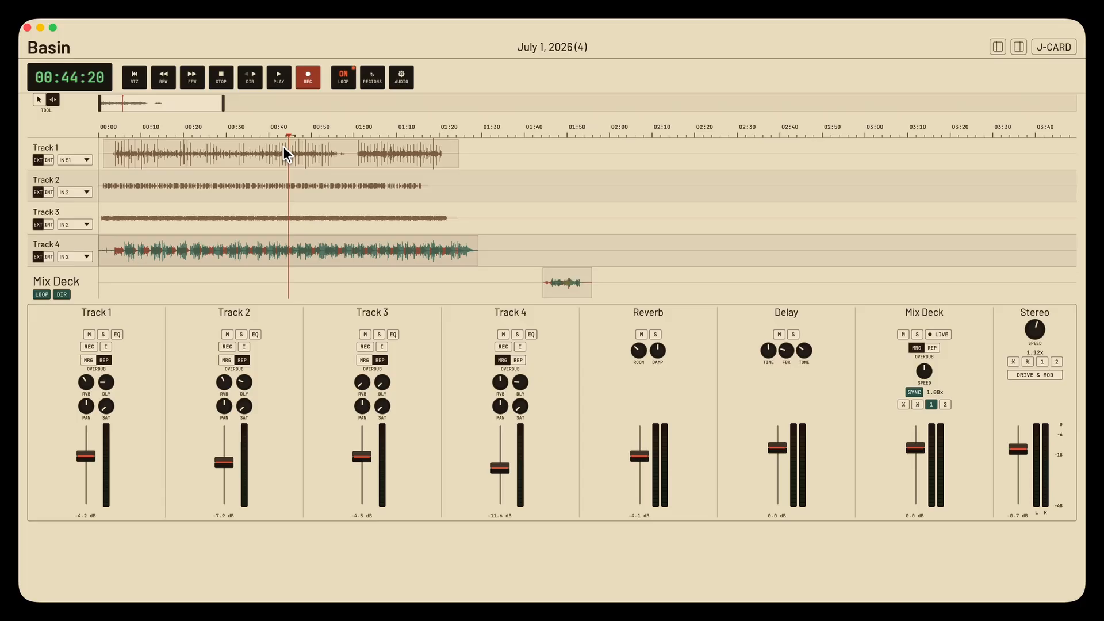
pyautogui.press('space')
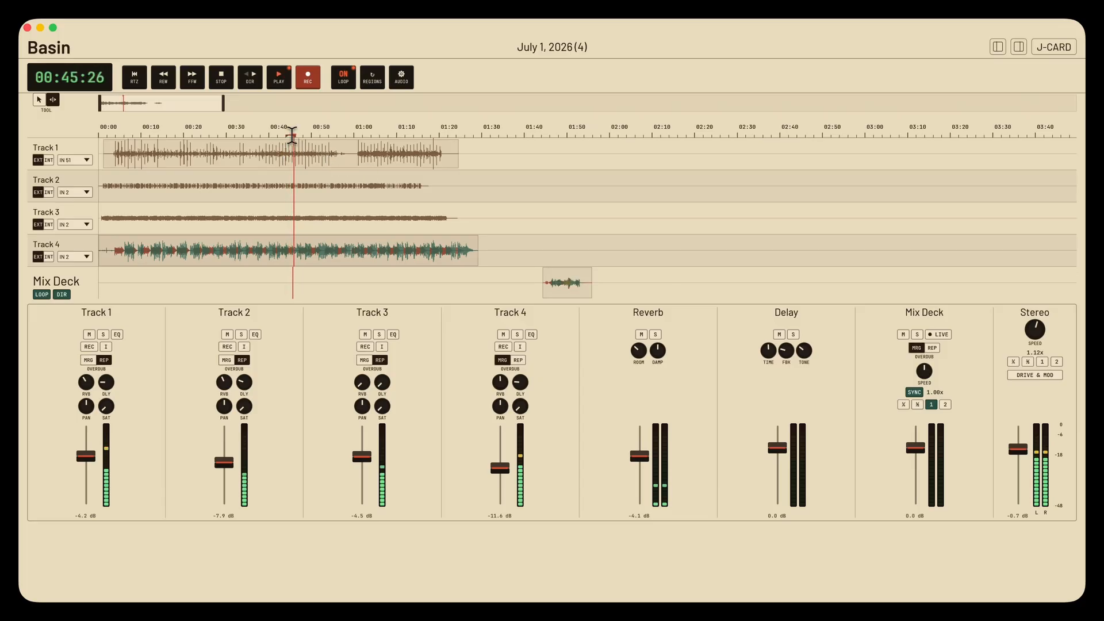
pyautogui.press('space')
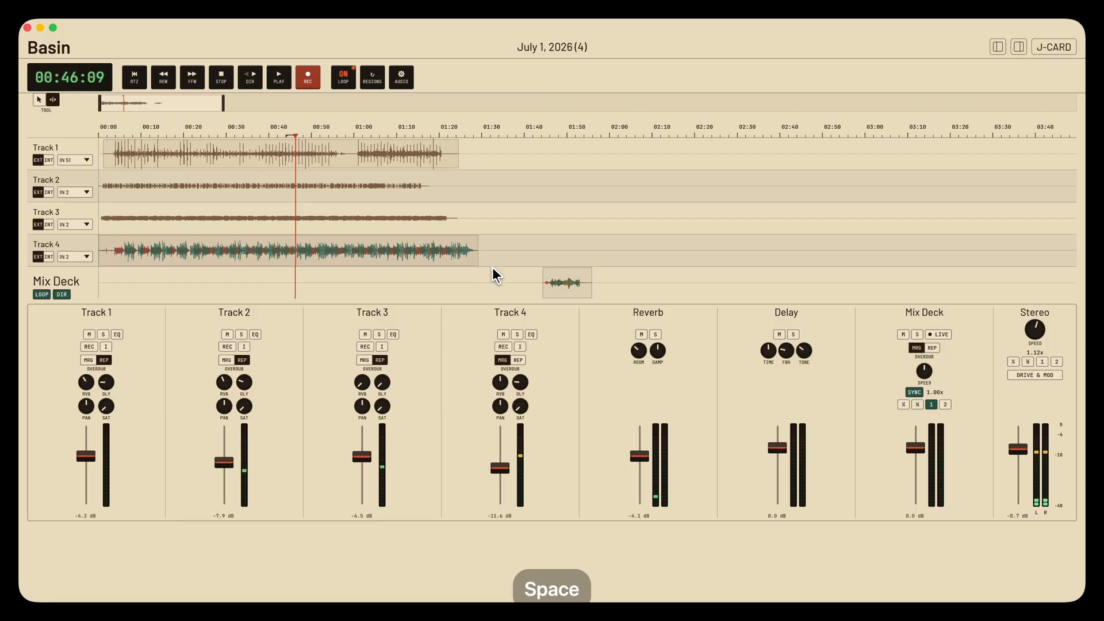